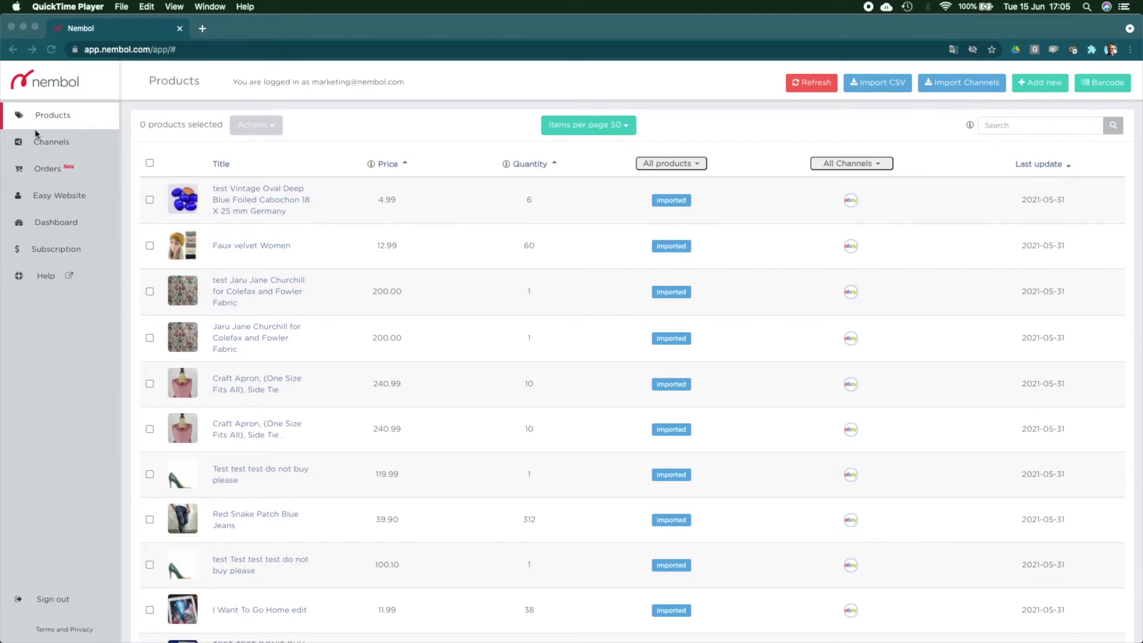
Tick the blue cabochon and Faux velvet Women product rows in the Nembol list.
click(150, 202)
click(150, 201)
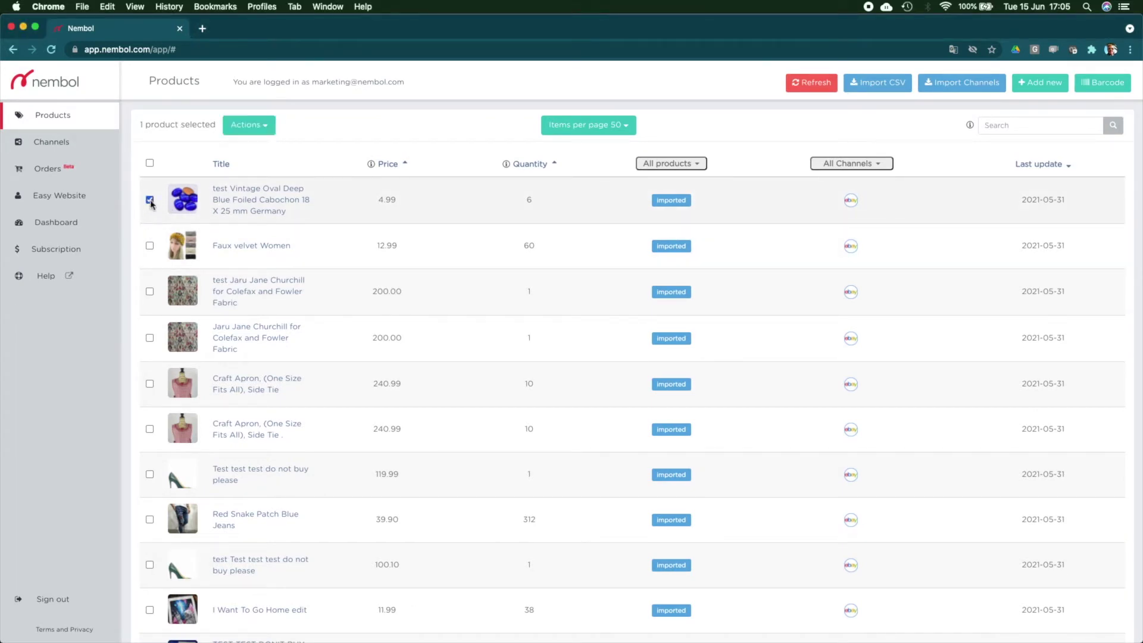
click(150, 245)
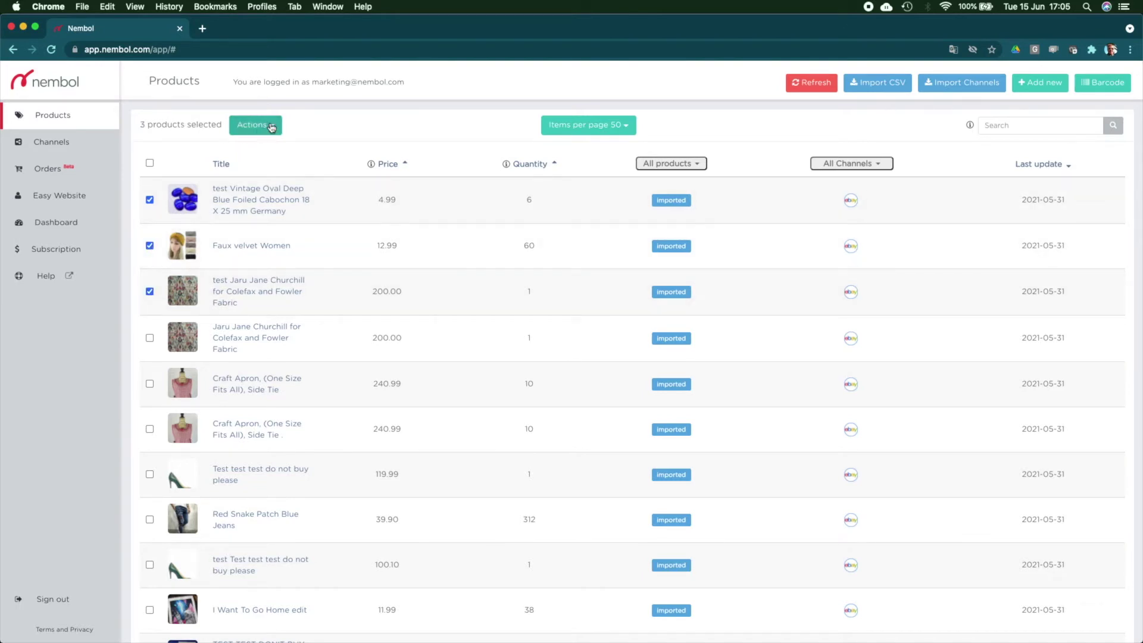
click(602, 127)
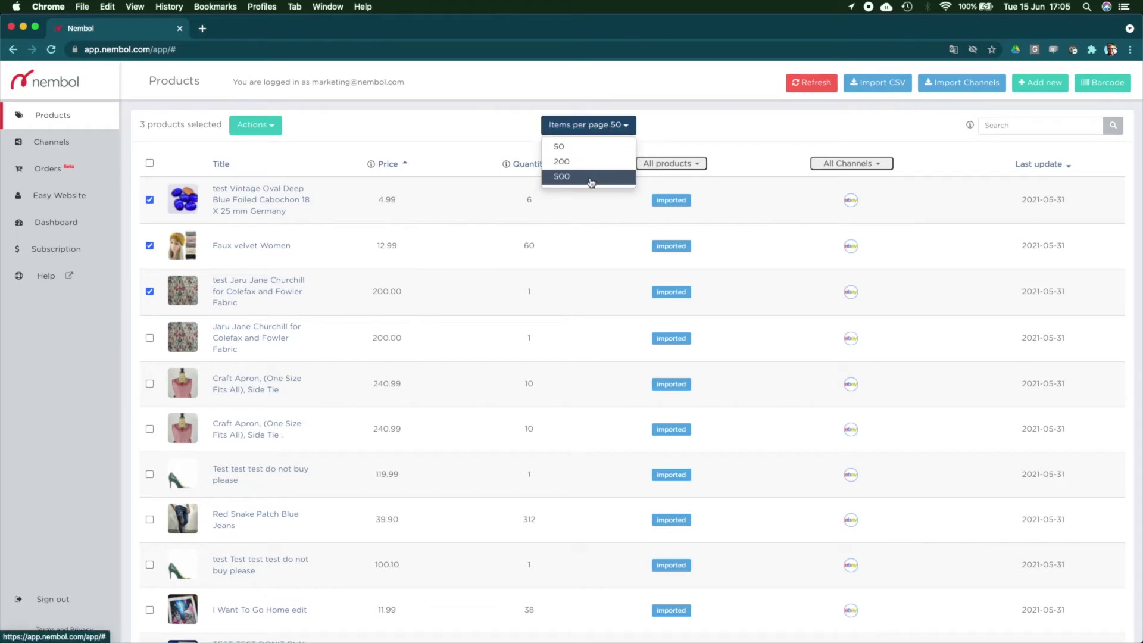
click(688, 125)
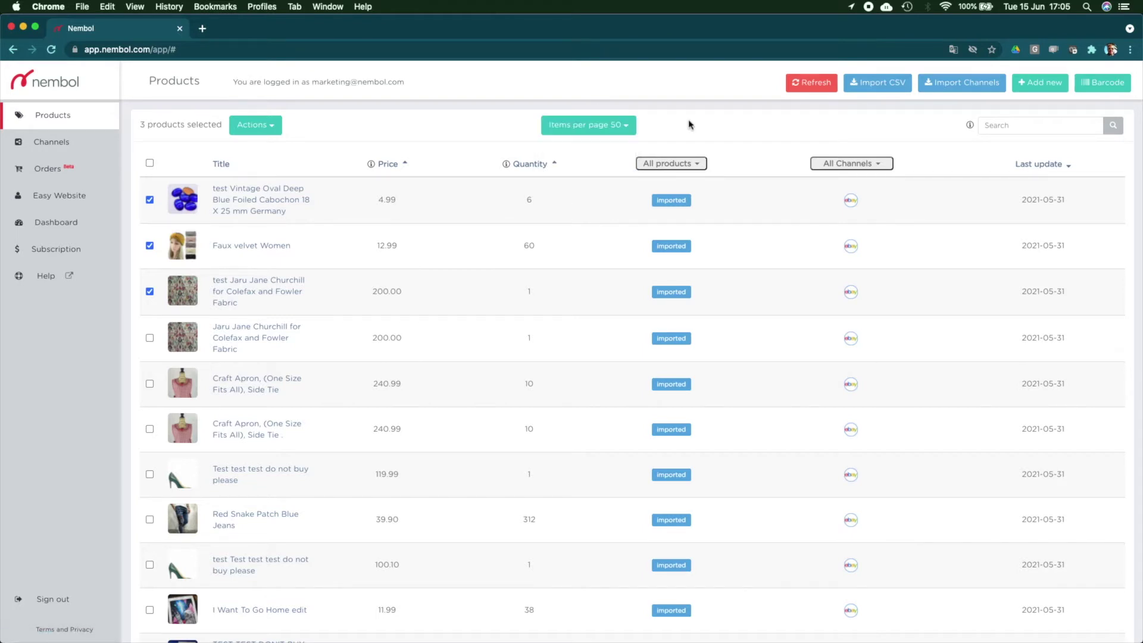
Choose Export CSV from the bulk Actions menu for the selected products.
click(272, 126)
click(312, 121)
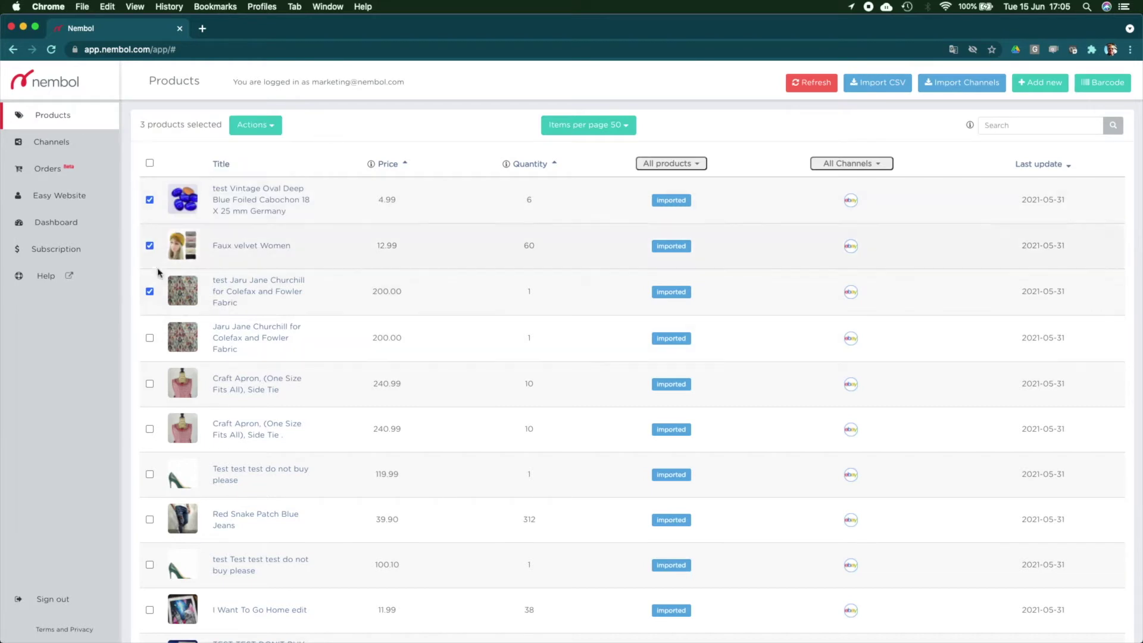
click(270, 134)
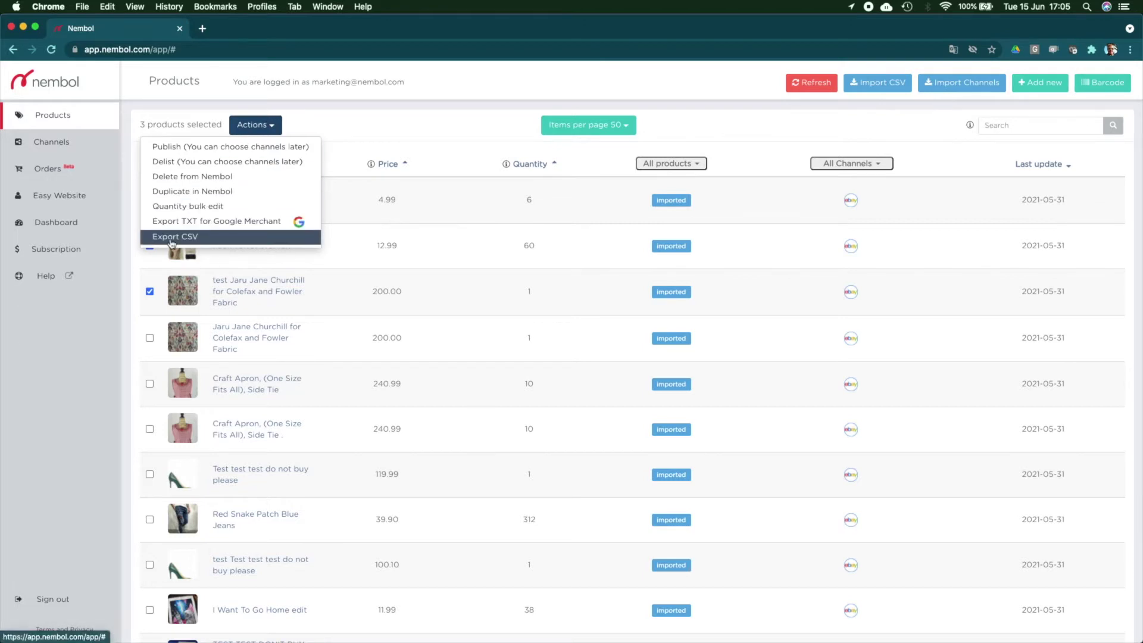
click(171, 238)
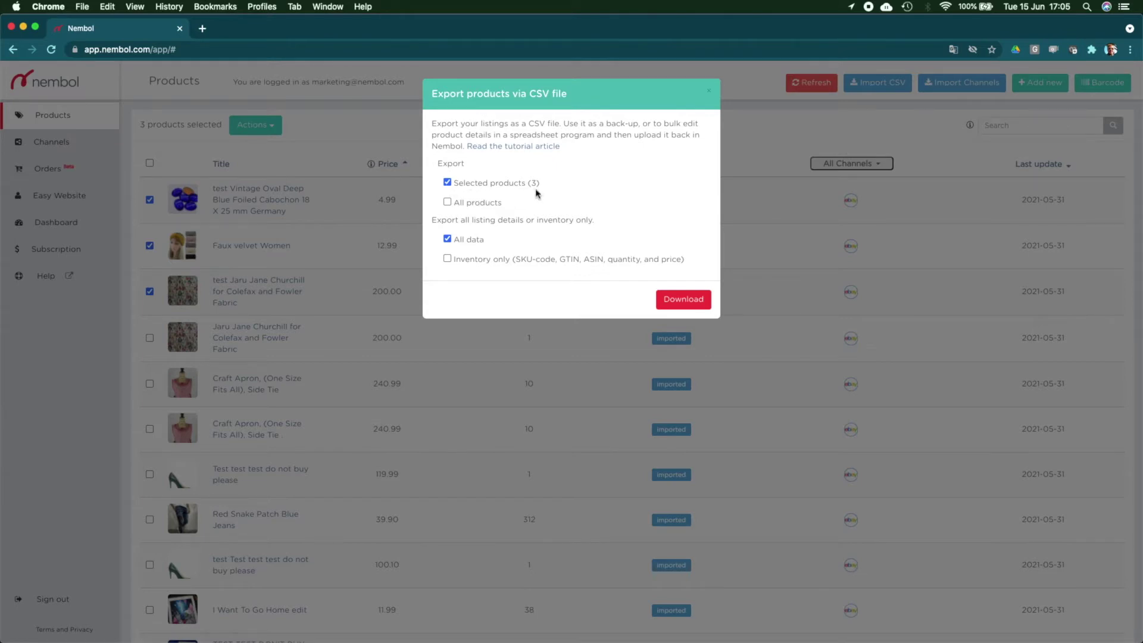
Download Selected products (3) with All data and open Nembol_Export (2).csv in Numbers.
click(448, 202)
click(447, 182)
click(447, 259)
click(448, 241)
click(694, 307)
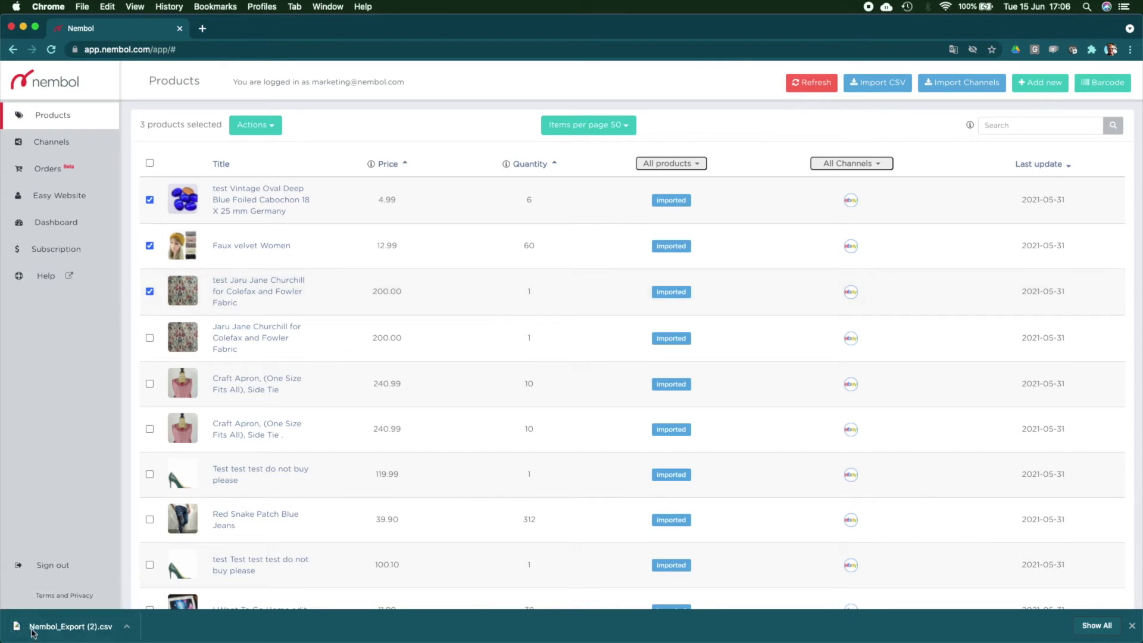
click(82, 627)
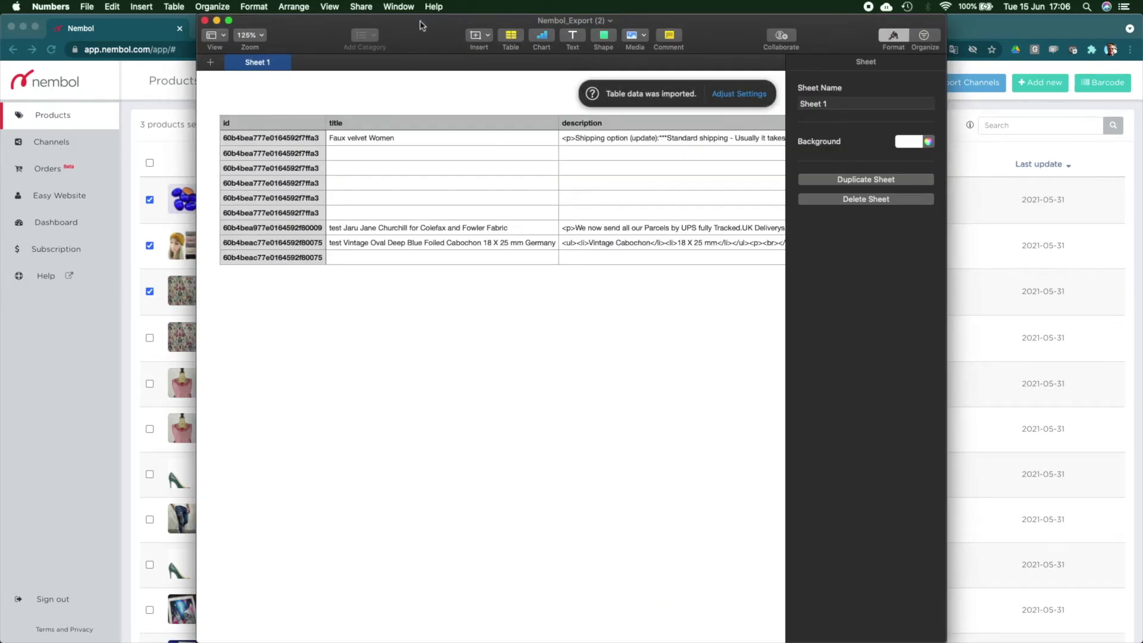
Move the Numbers window left and resize it wider and shorter above Nembol.
drag(424, 21, 276, 21)
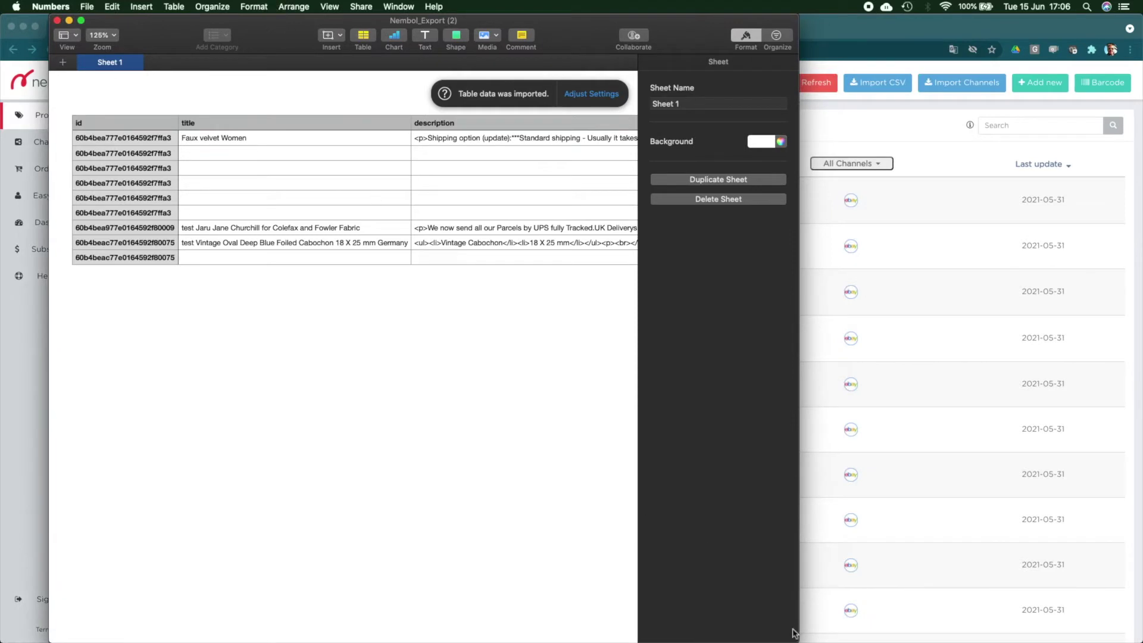
drag(796, 635, 1094, 427)
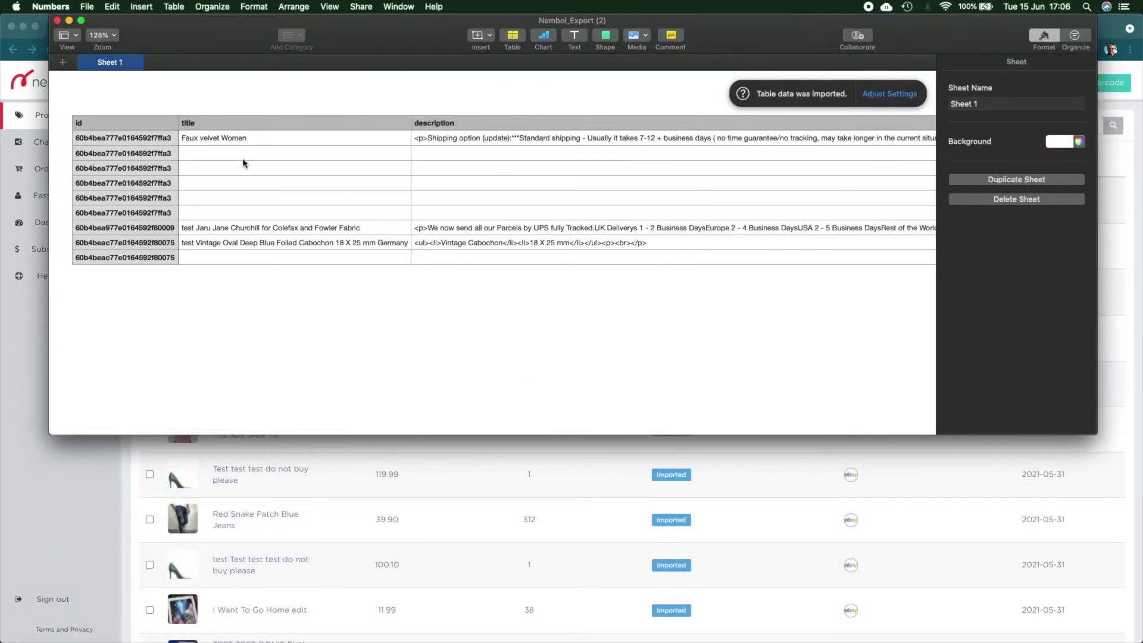
scroll(229, 143, right, 2)
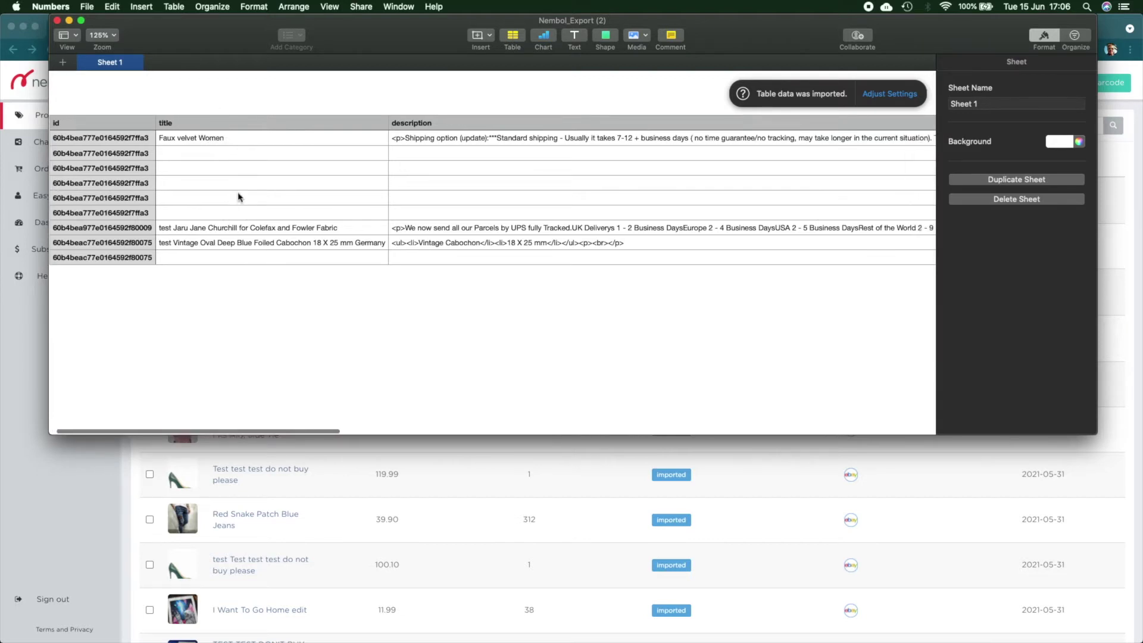
scroll(238, 197, right, 6)
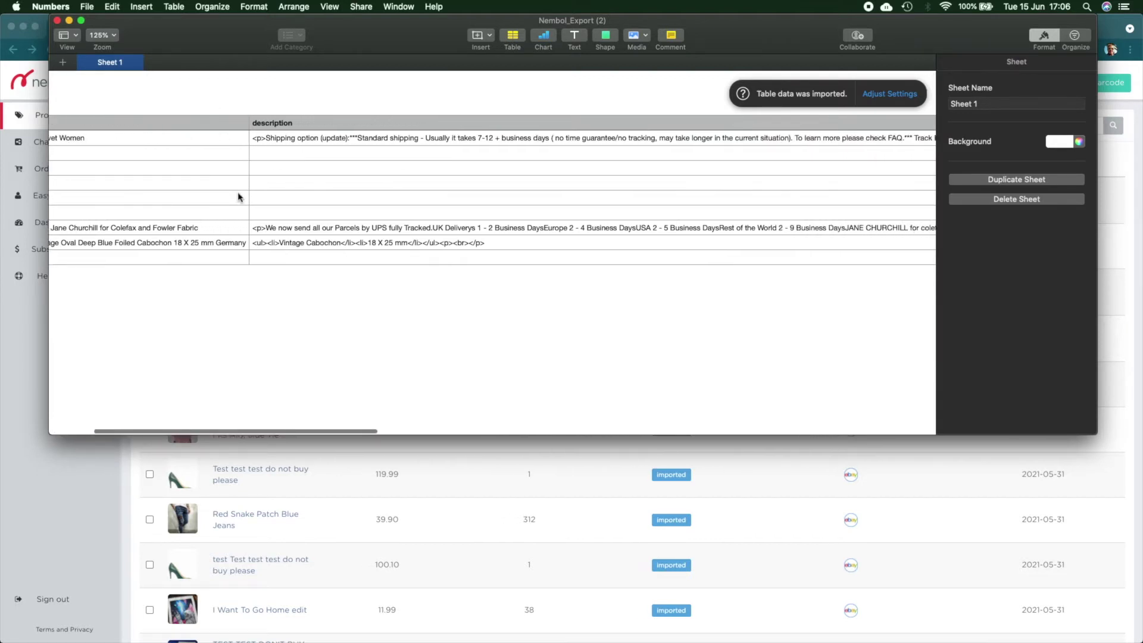
scroll(238, 197, left, 2)
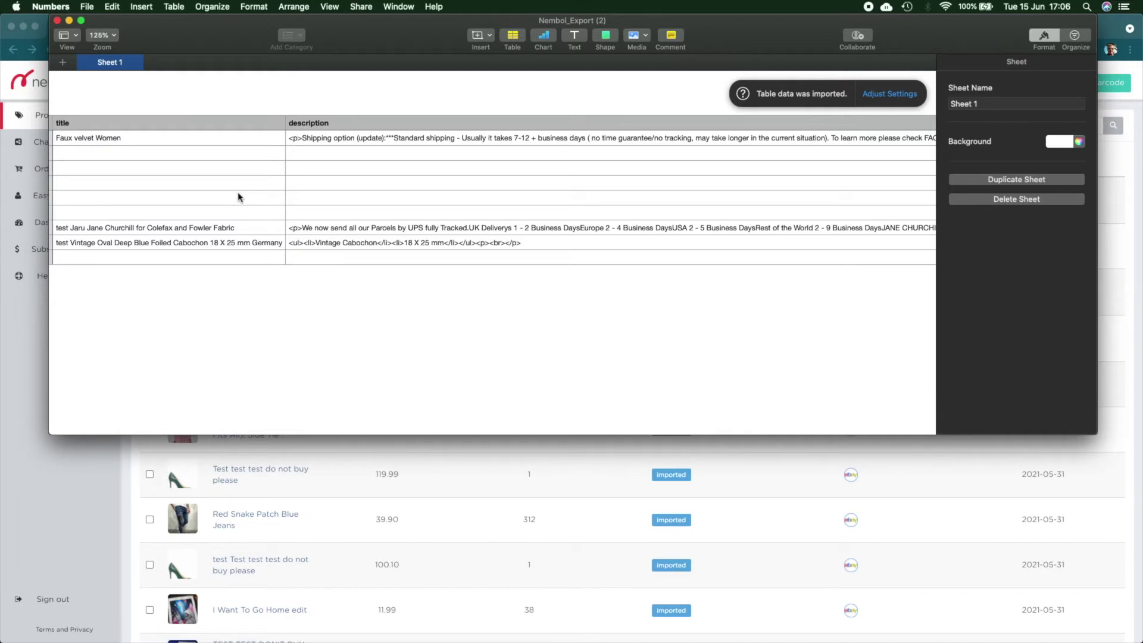
Scroll across the table's columns, from id and title through sku, price, brand, tags and category.
scroll(238, 197, right, 14)
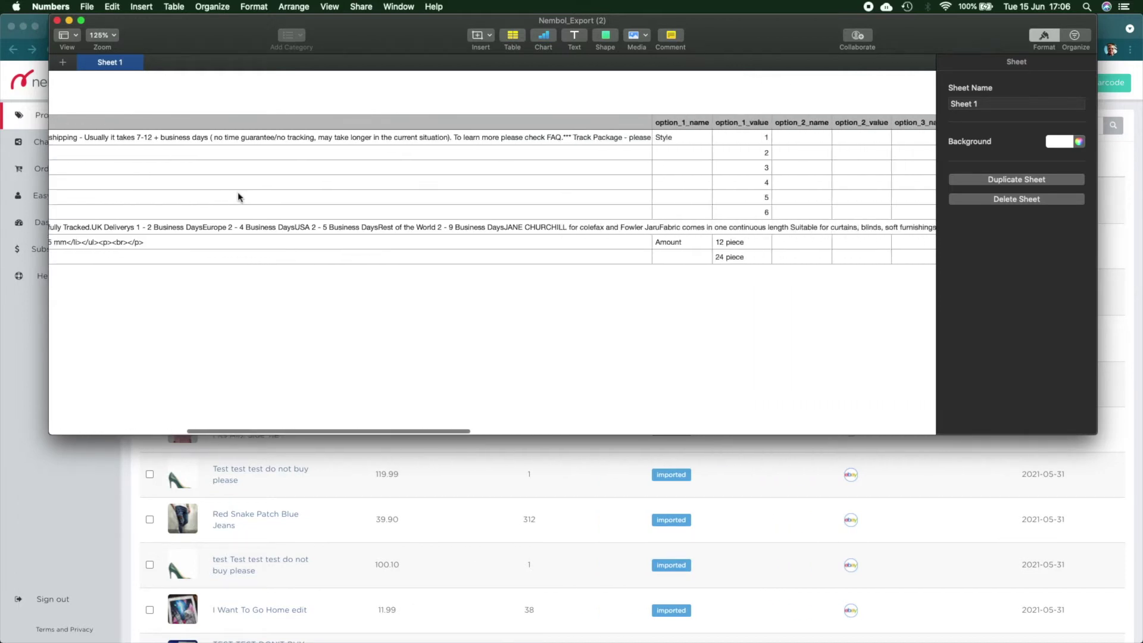
scroll(237, 196, left, 5)
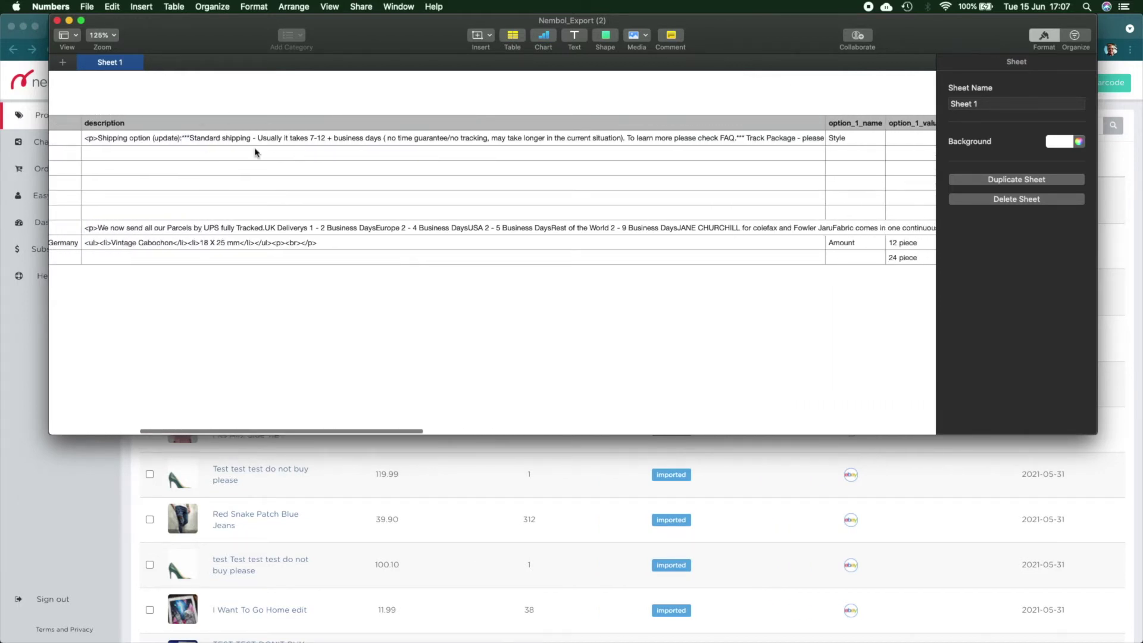
scroll(286, 173, right, 16)
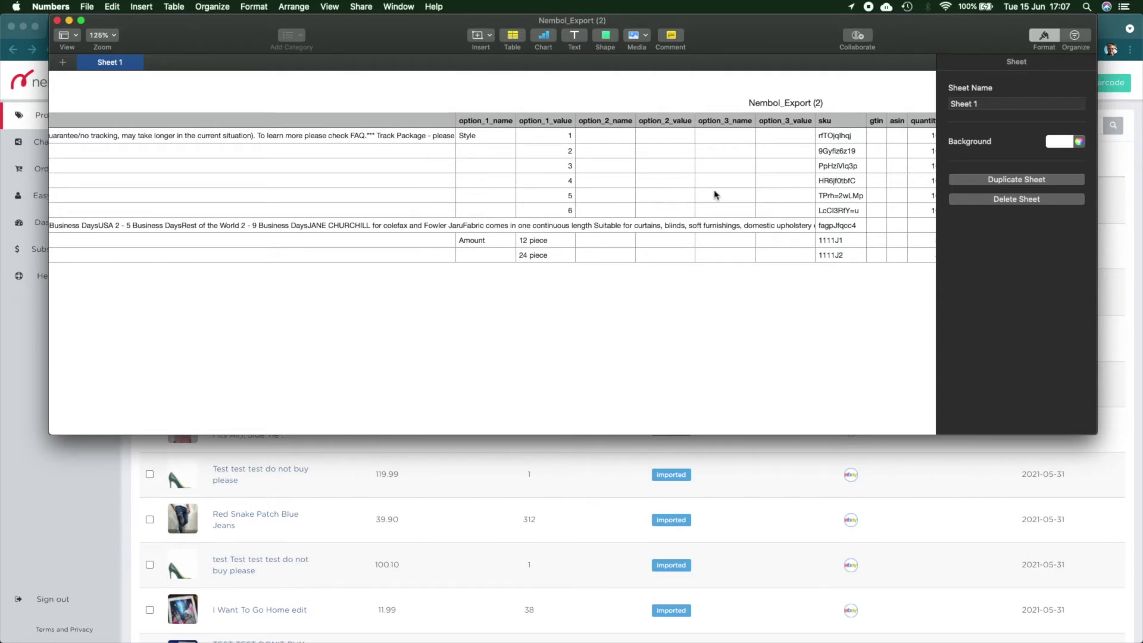
scroll(815, 161, down, 1)
scroll(815, 162, right, 3)
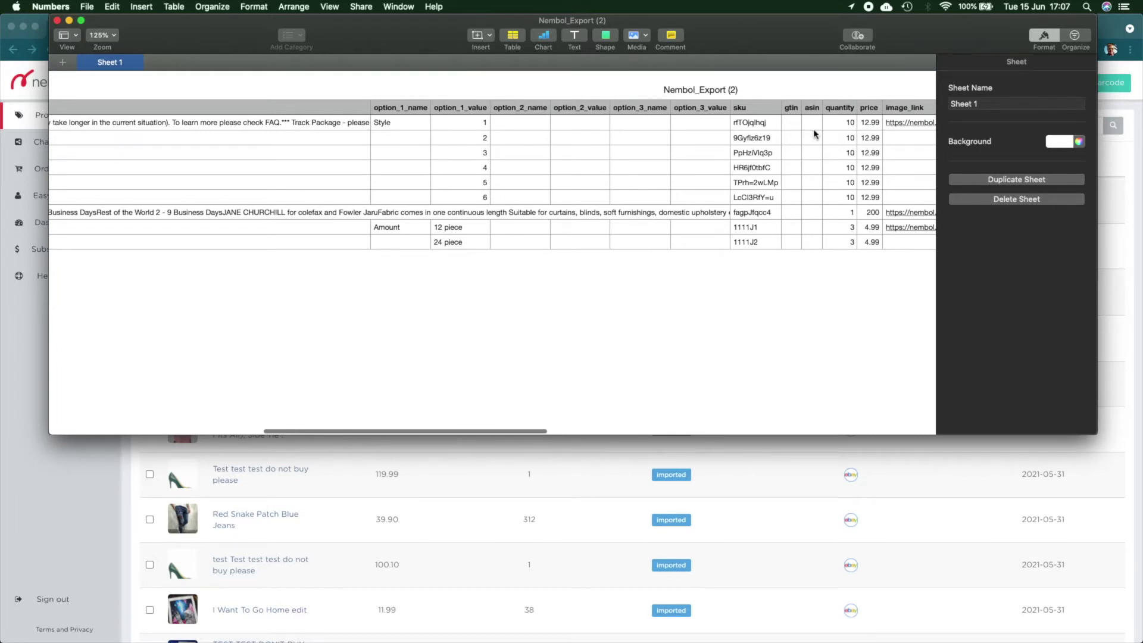
scroll(771, 183, right, 5)
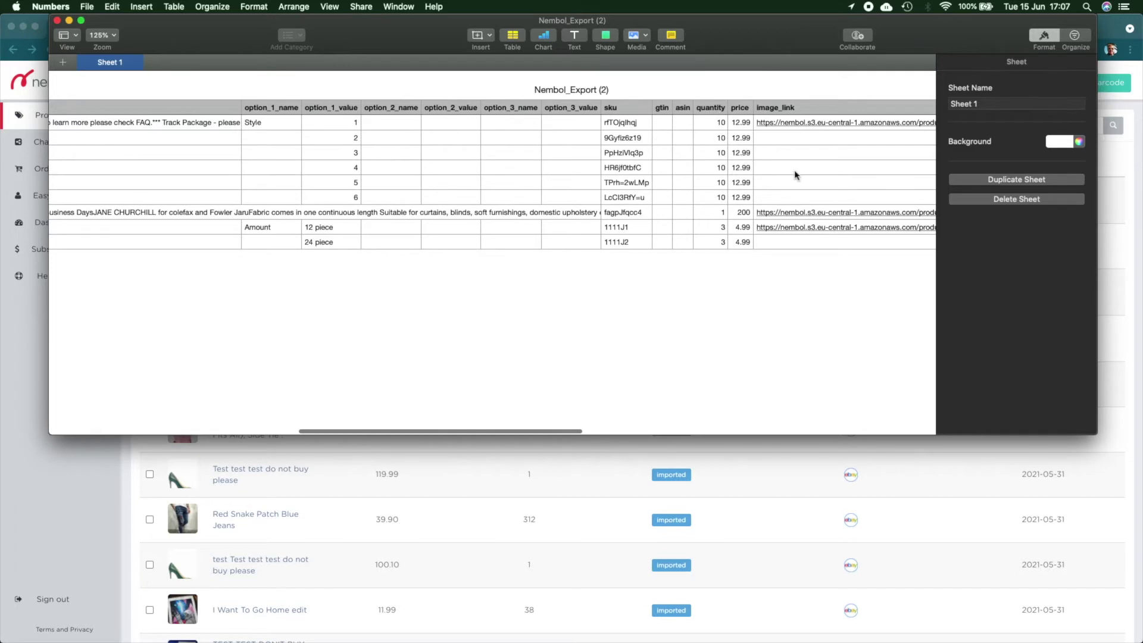
scroll(794, 172, right, 15)
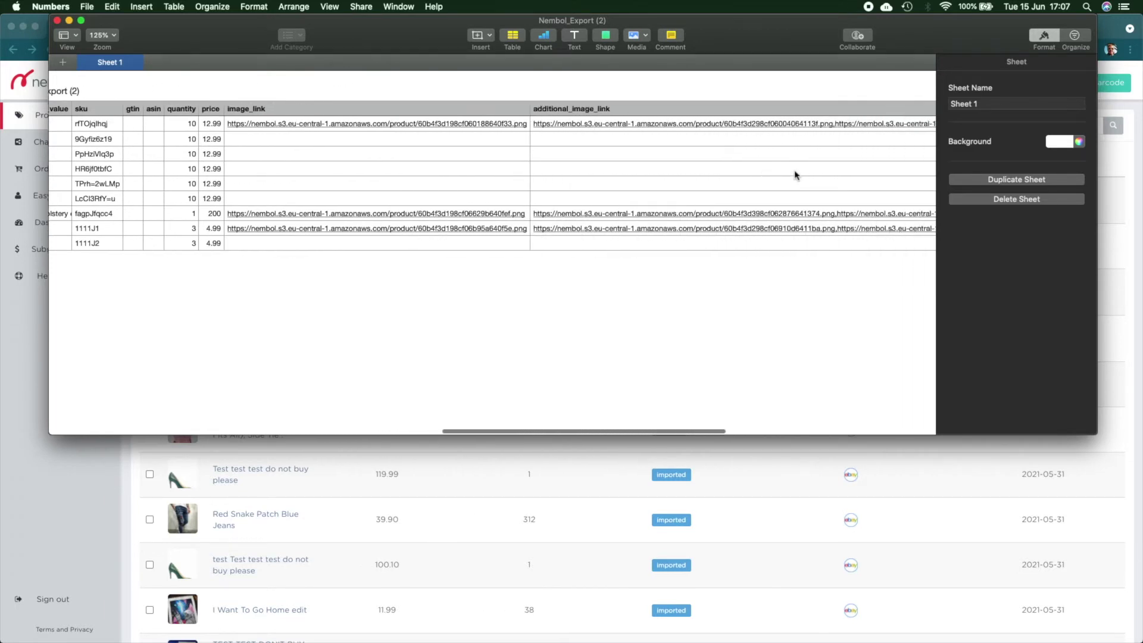
scroll(794, 173, right, 20)
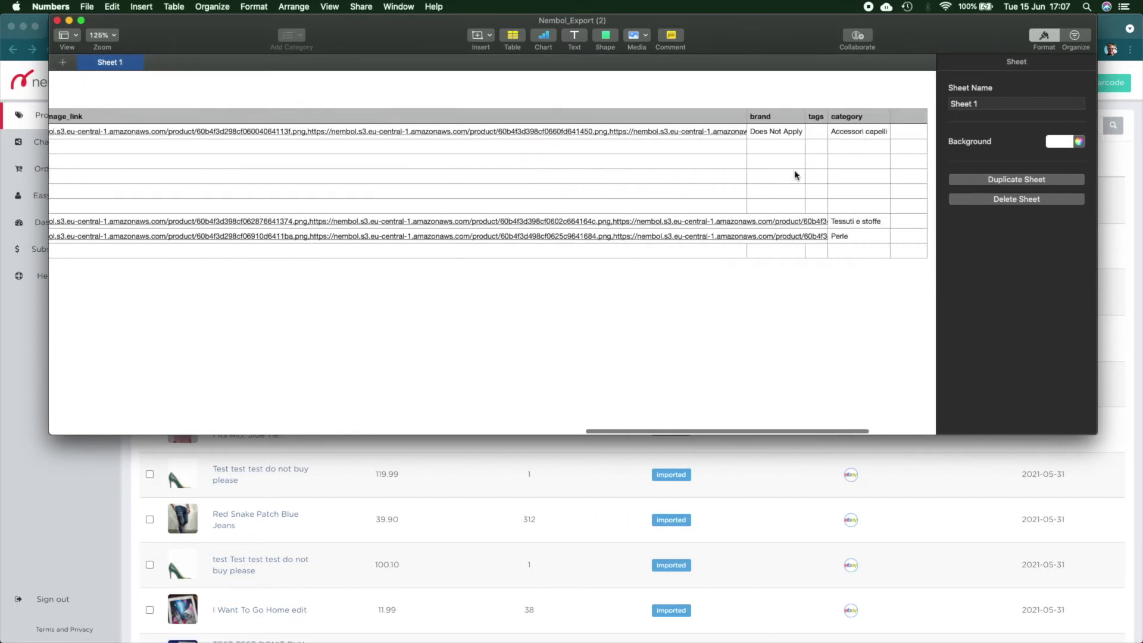
scroll(792, 204, left, 20)
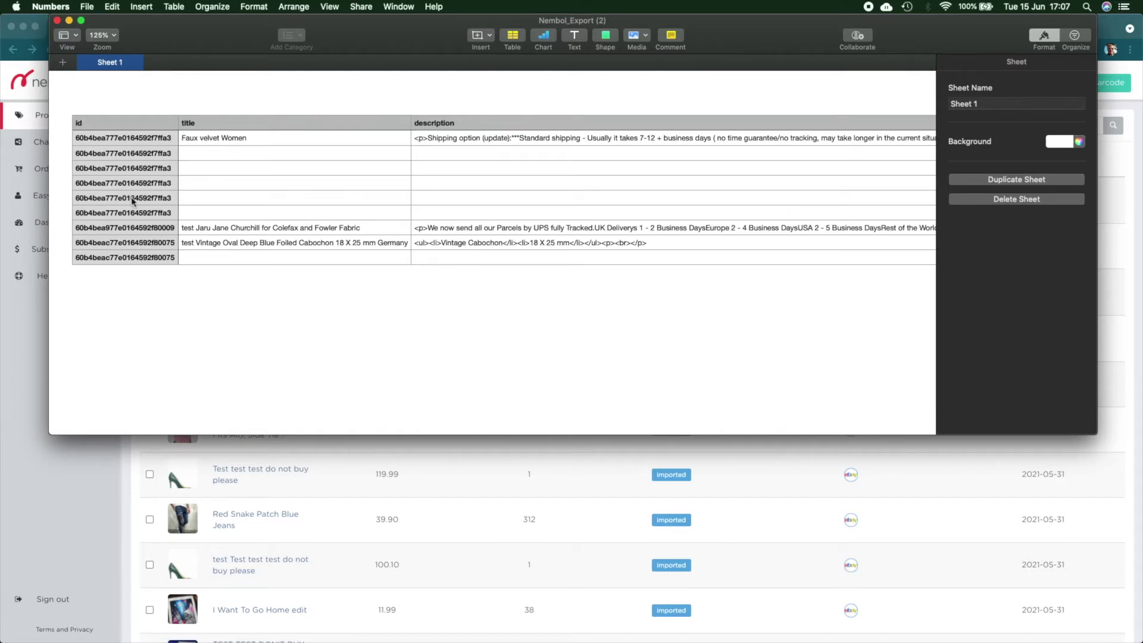
drag(131, 138, 125, 150)
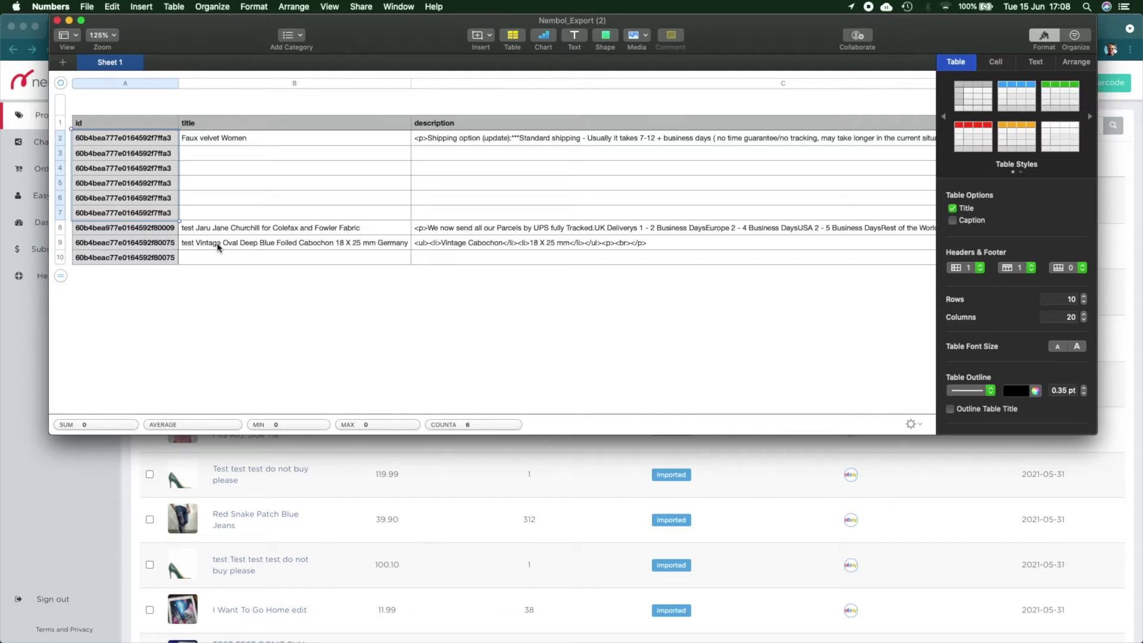
scroll(238, 247, right, 10)
scroll(262, 247, left, 9)
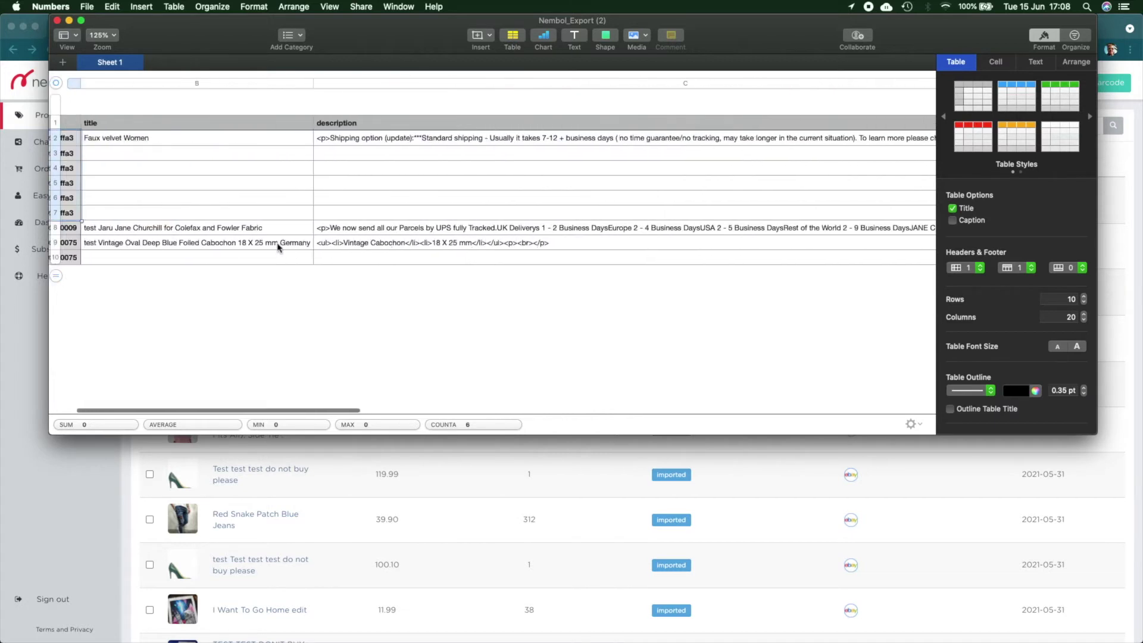
scroll(157, 124, left, 2)
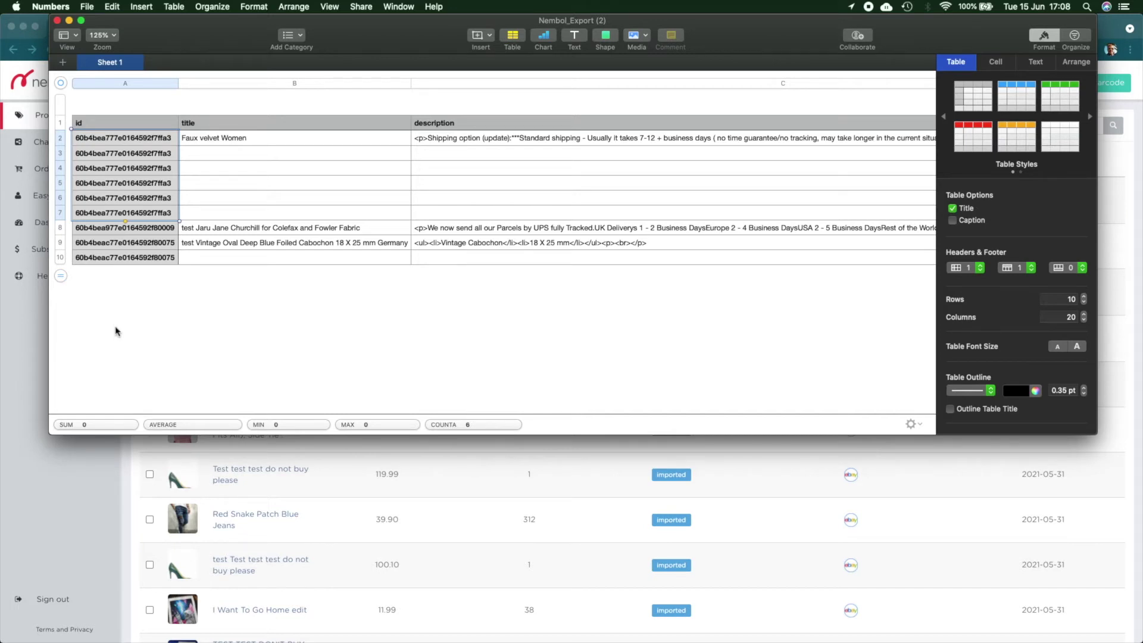
scroll(115, 327, right, 15)
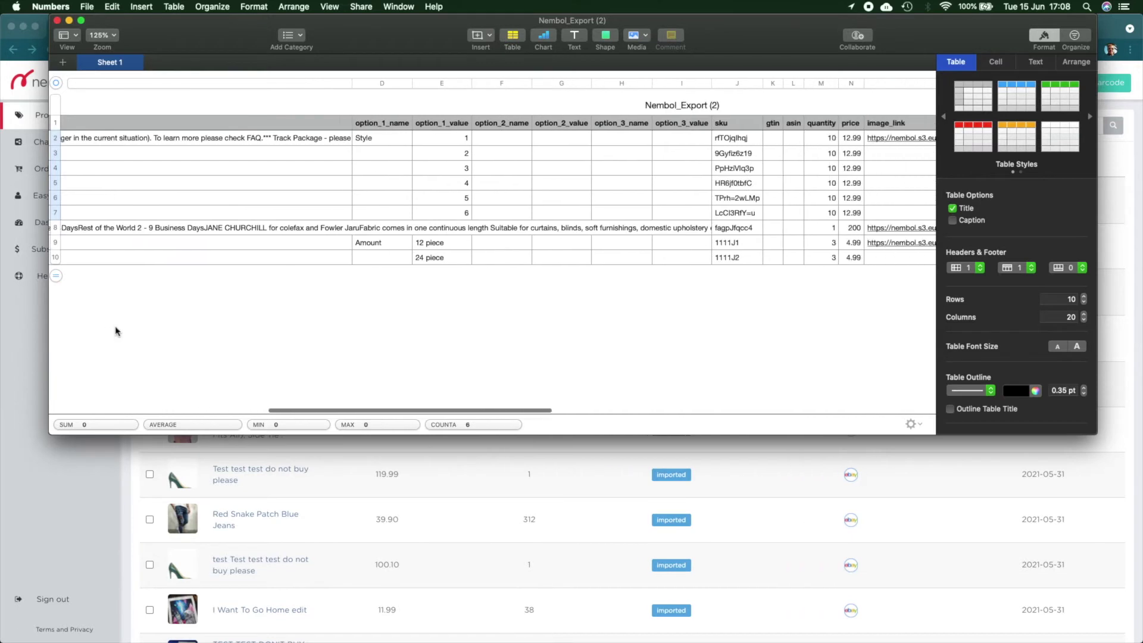
scroll(116, 327, left, 15)
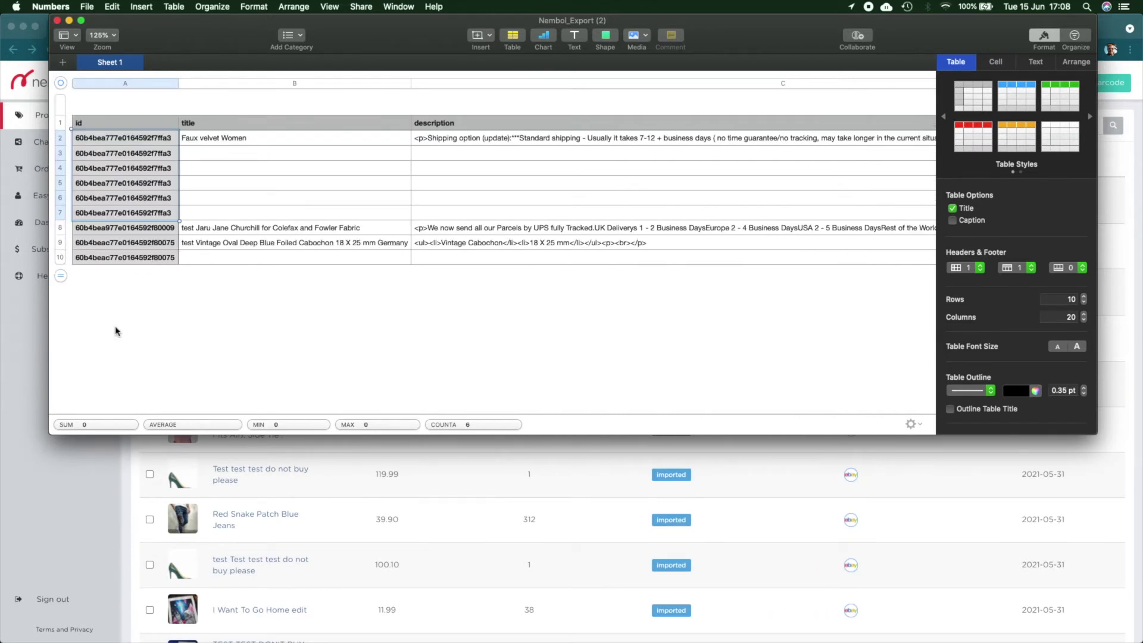
scroll(203, 194, right, 15)
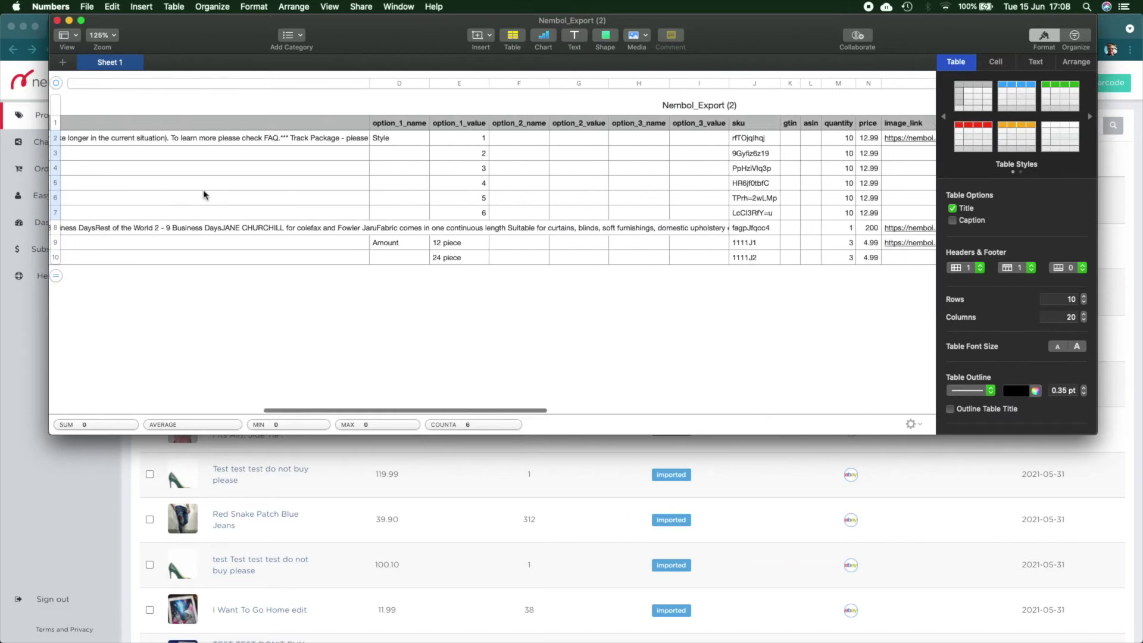
scroll(204, 194, right, 10)
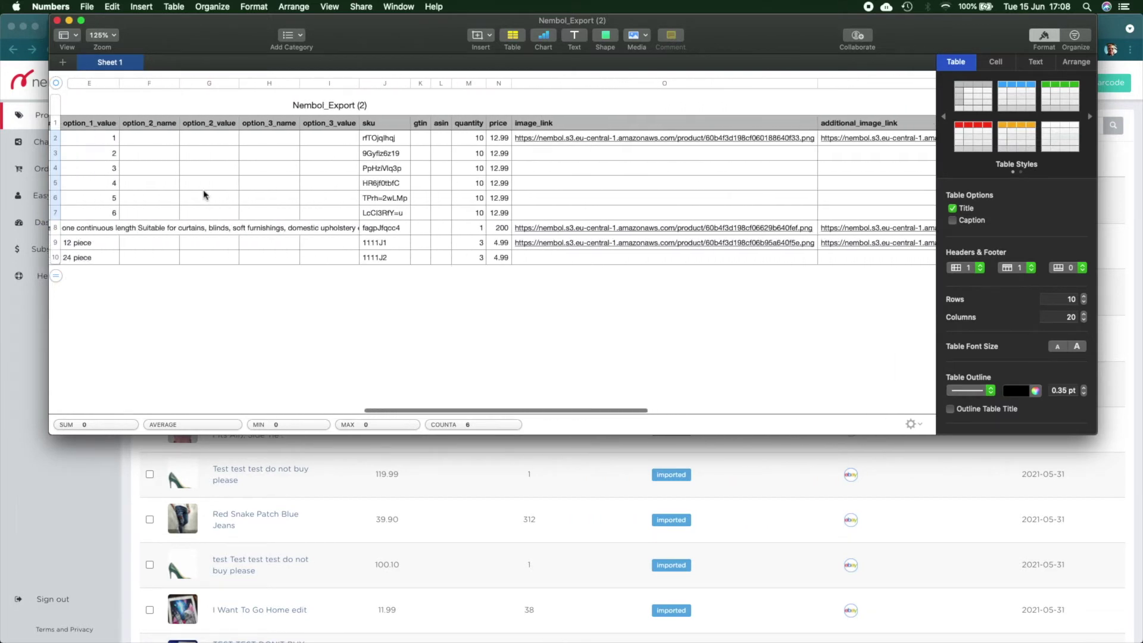
click(420, 140)
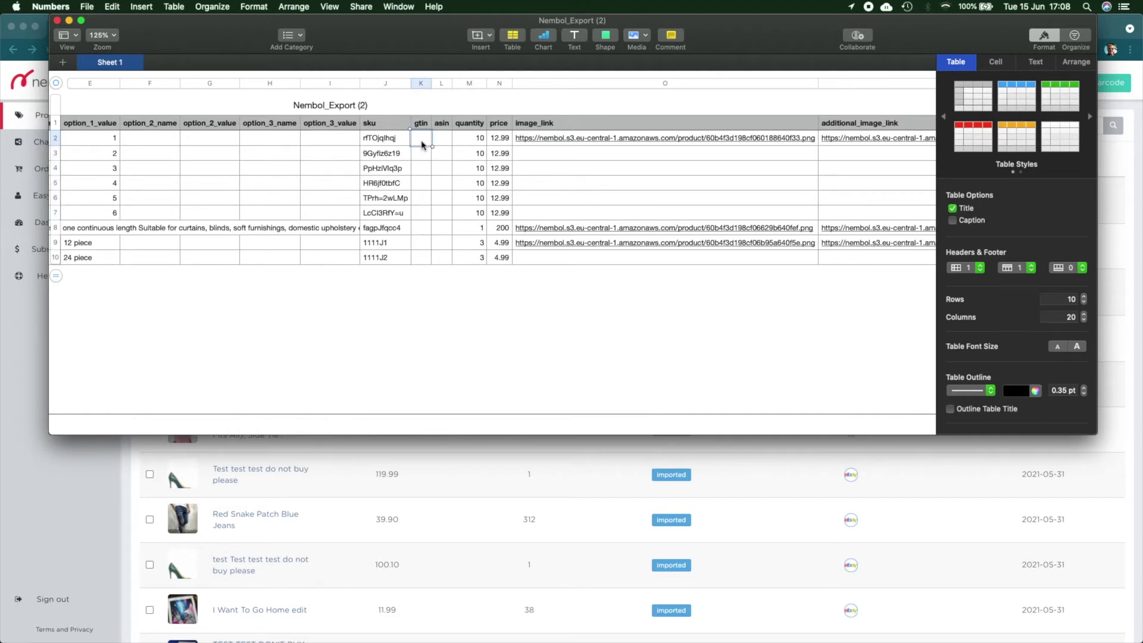
key(super+v)
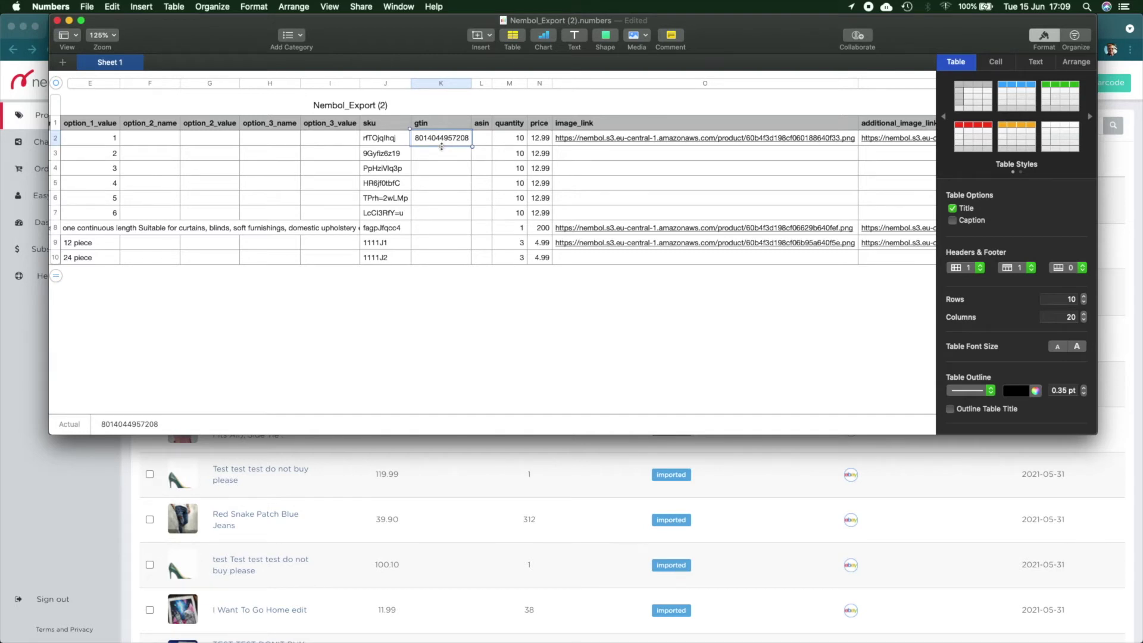
drag(441, 146, 437, 213)
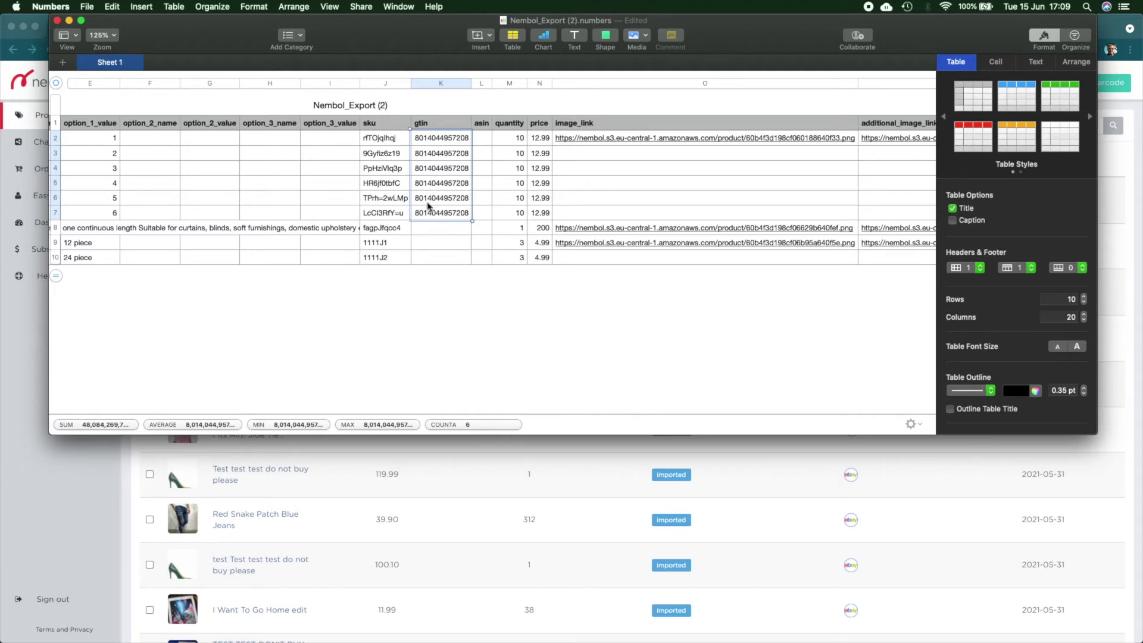
scroll(428, 206, left, 15)
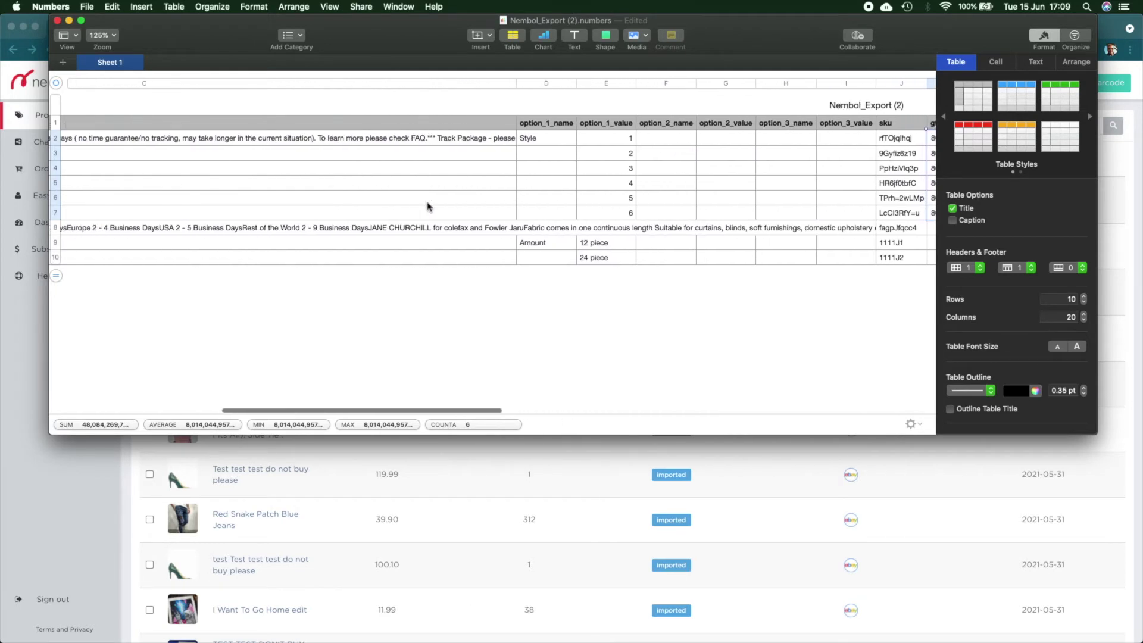
scroll(428, 204, right, 12)
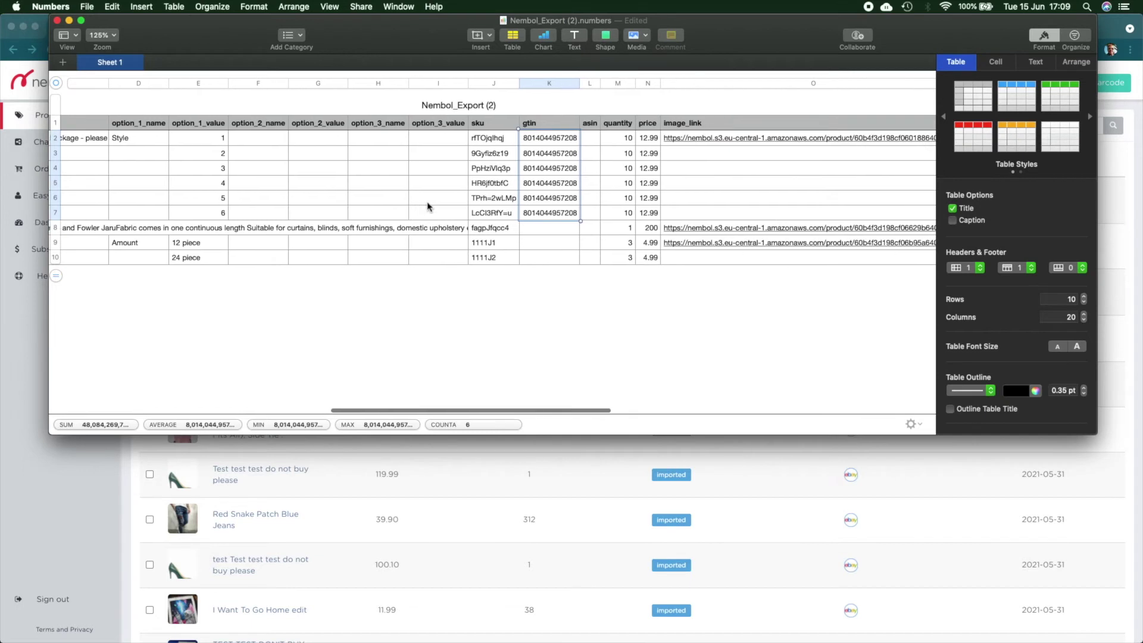
Change K3 and K4 to GTINs ending 209 and 210, then select K2:K4 to continue the sequence.
click(554, 154)
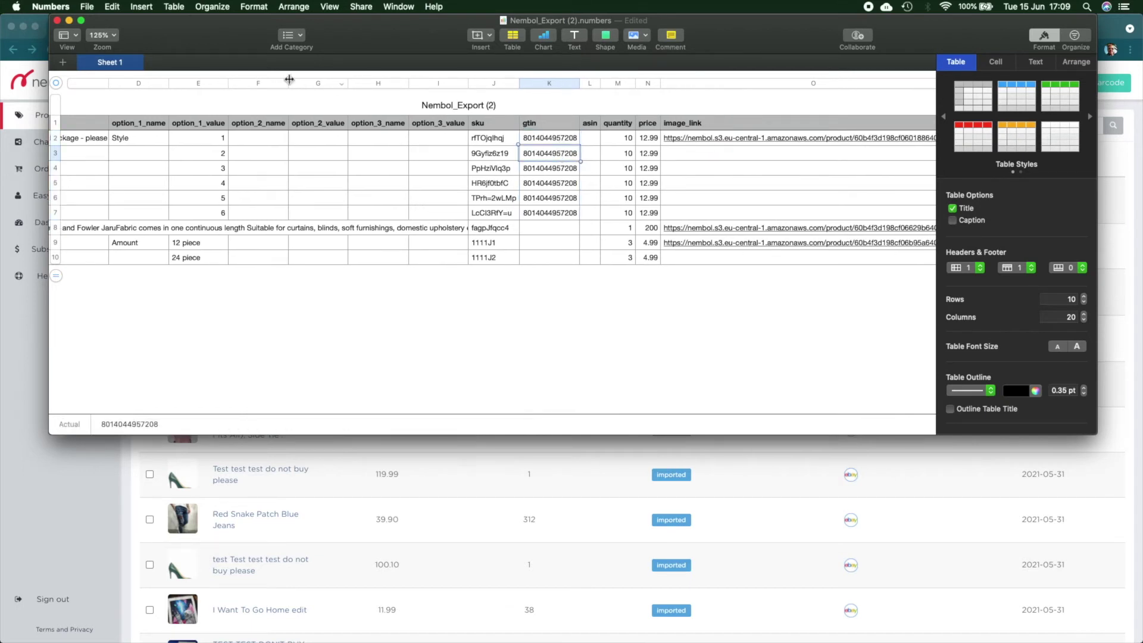
key(BackSpace)
text(9)
key(Return)
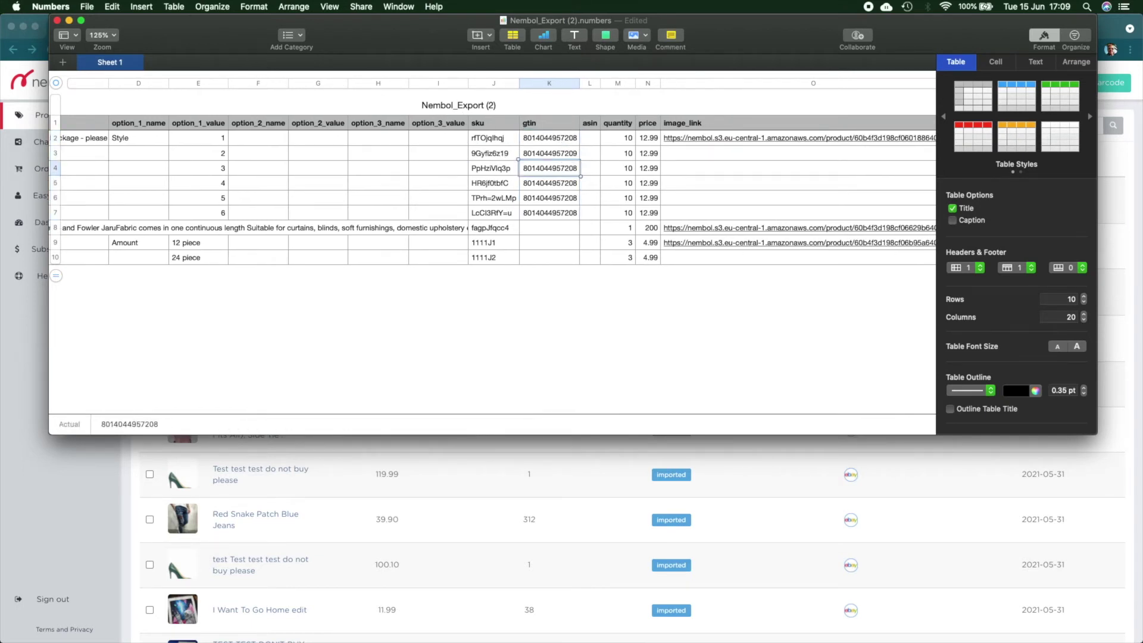
click(574, 169)
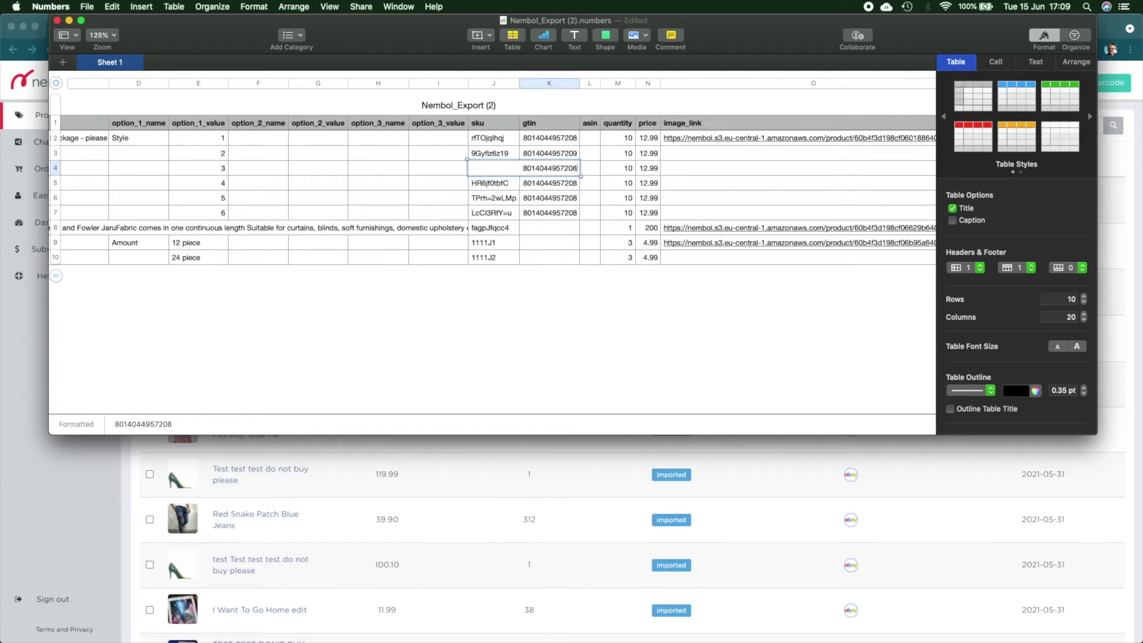
key(shift+Left)
key(shift+Left)
text(10)
key(Return)
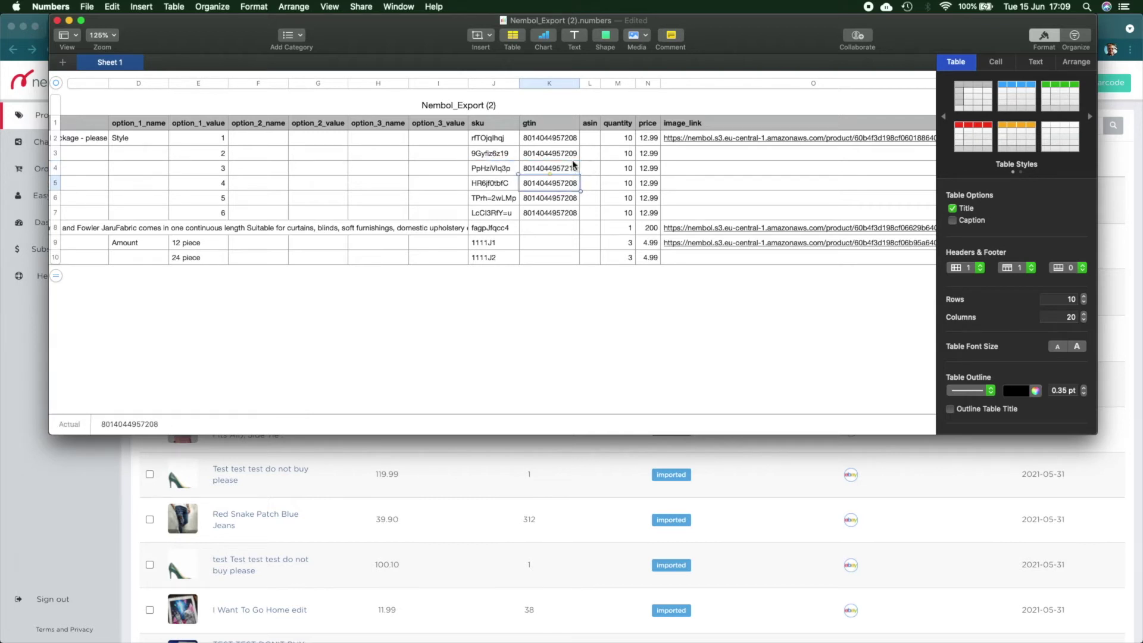
drag(574, 165, 552, 216)
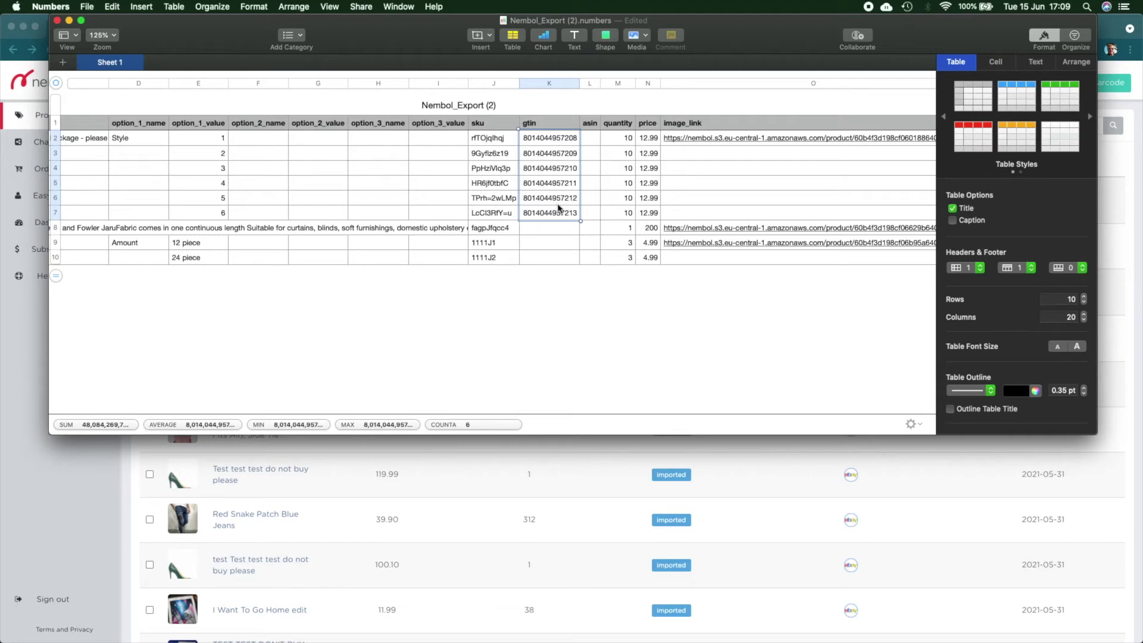
Set the quantity of the first three Faux velvet variations to 20.
click(616, 141)
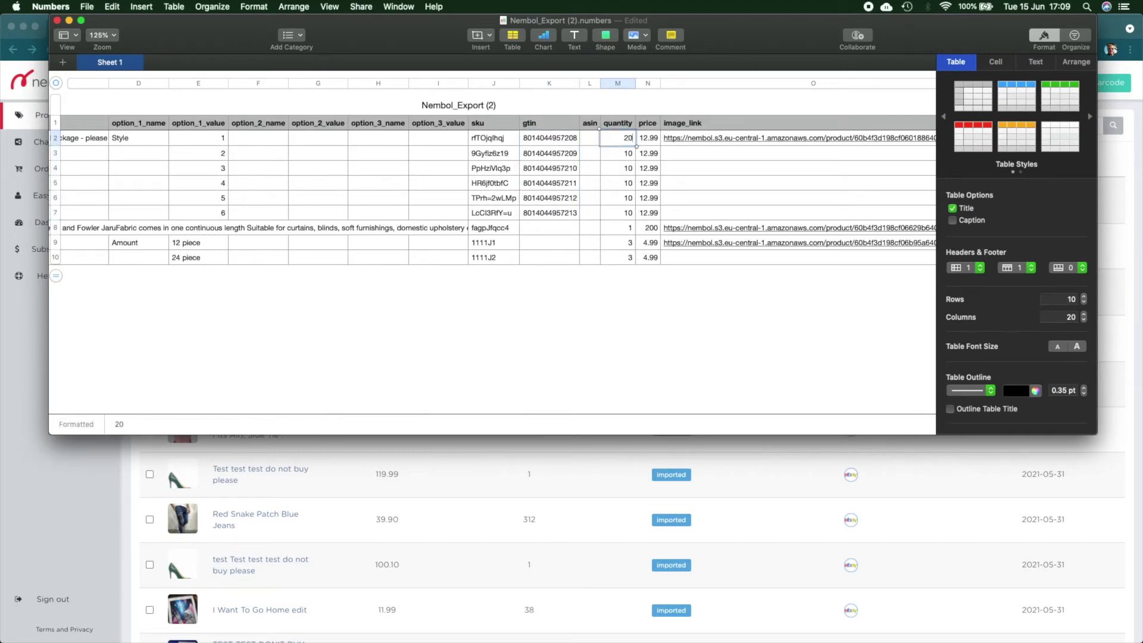
text(20)
key(Return)
drag(636, 143, 637, 171)
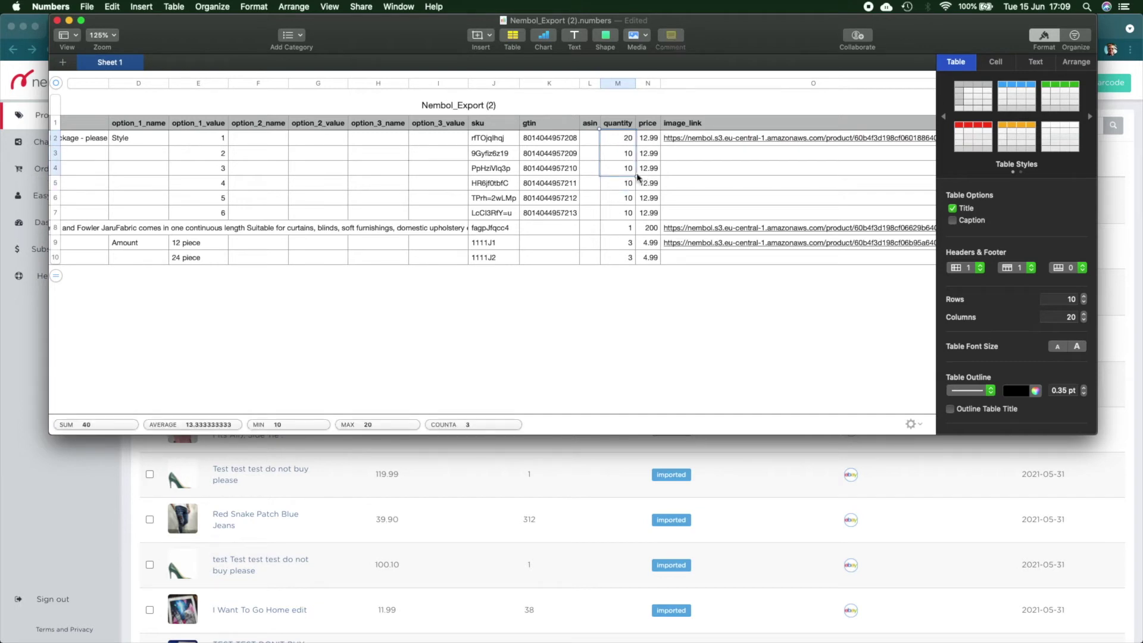
click(620, 157)
text(20)
key(Return)
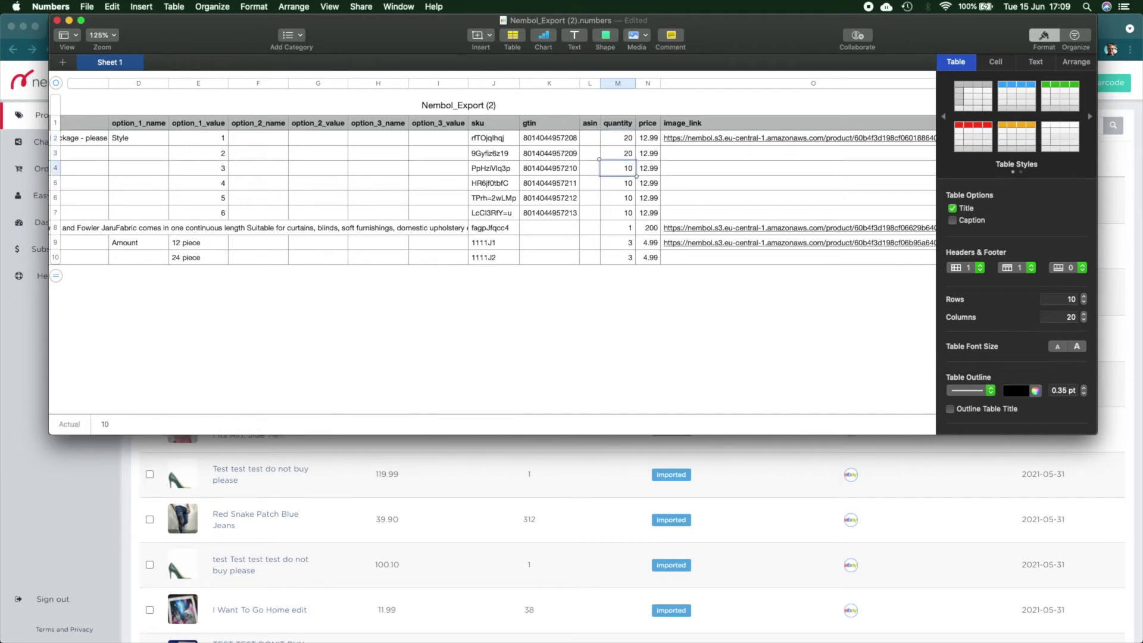
key(super+z)
key(super+z)
key(super+shift+z)
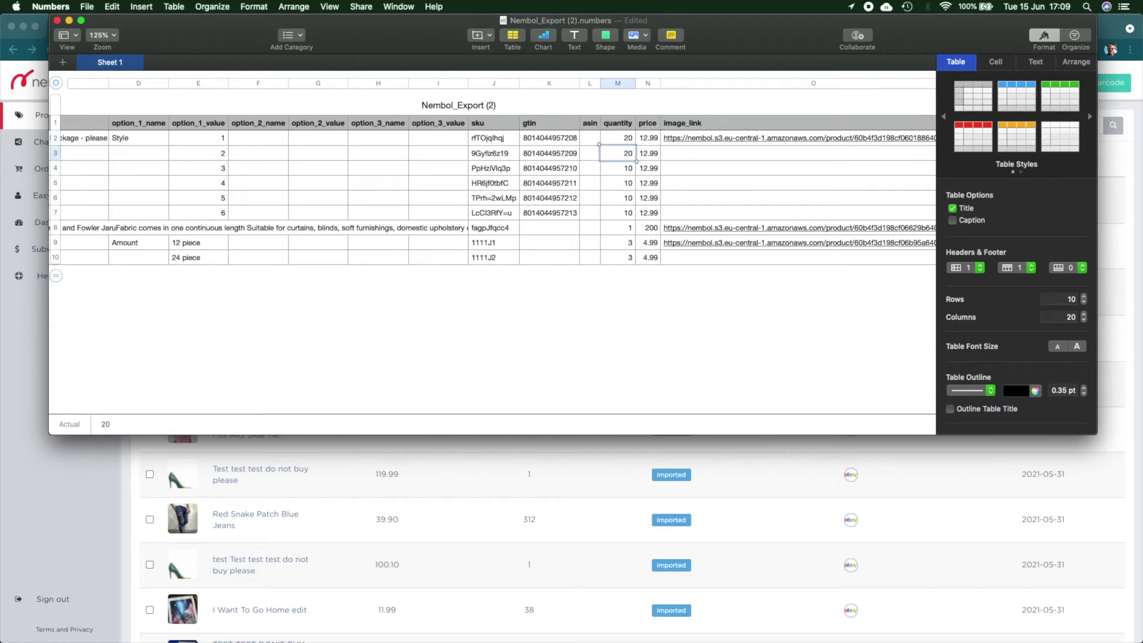
key(super+shift+z)
key(super+shift+z)
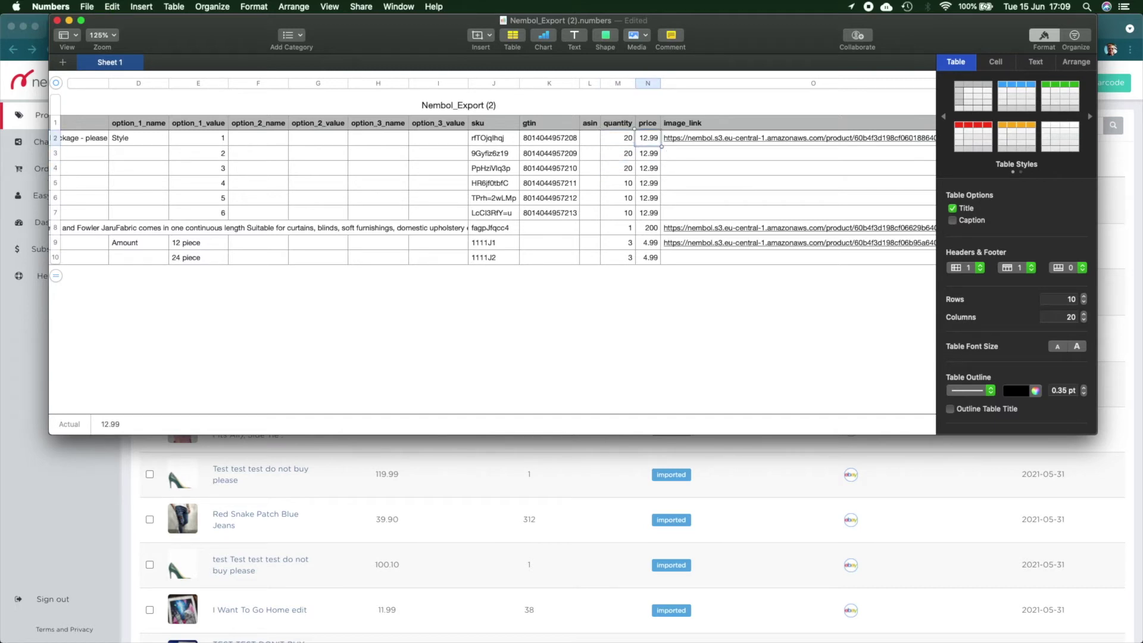
Enter price 9.99 and fill it down to all six variations.
text(9.99)
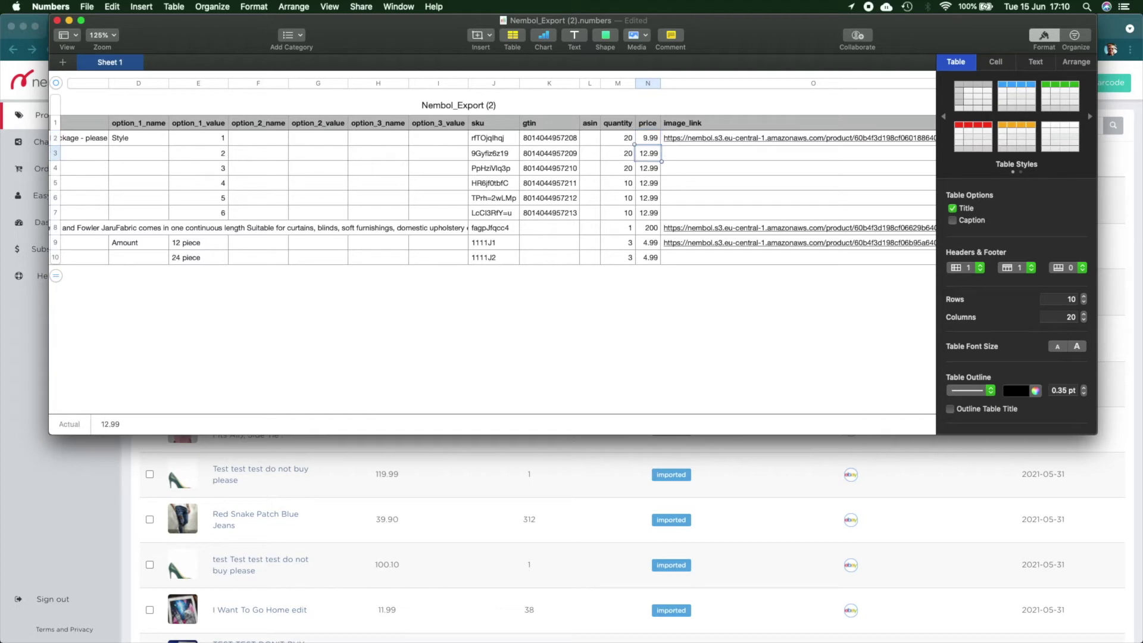
drag(648, 146, 650, 213)
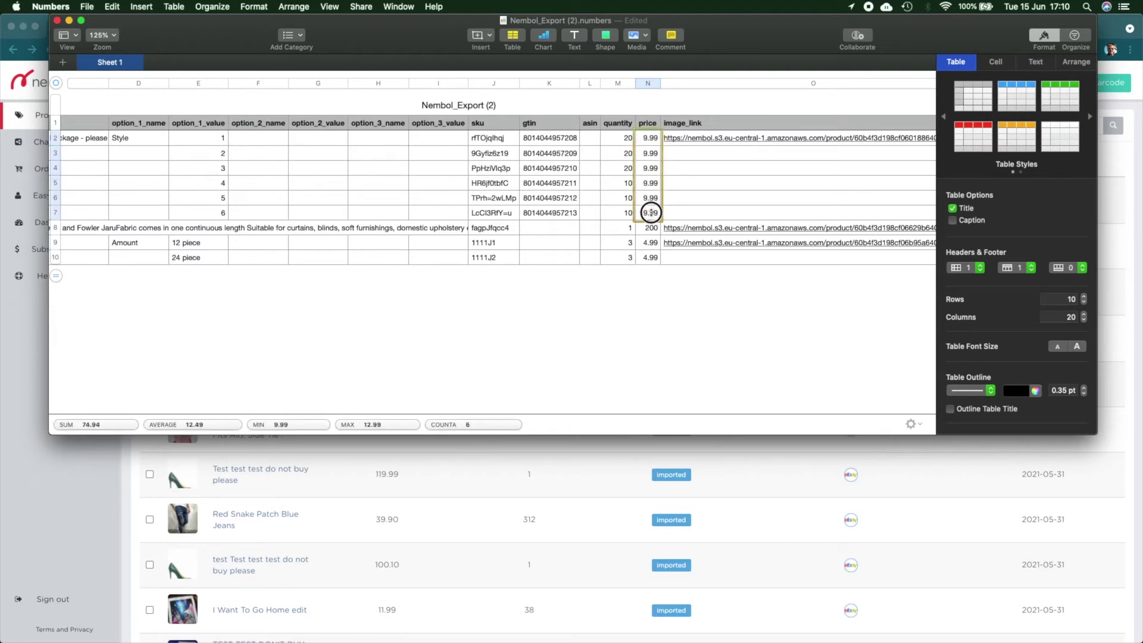
click(625, 170)
Retitle the product 'Faux velvet Women - old season'.
key(Left)
key(Left)
key(Left)
key(Left)
key(Left)
key(Left)
key(Left)
key(Left)
key(Left)
key(Left)
key(Left)
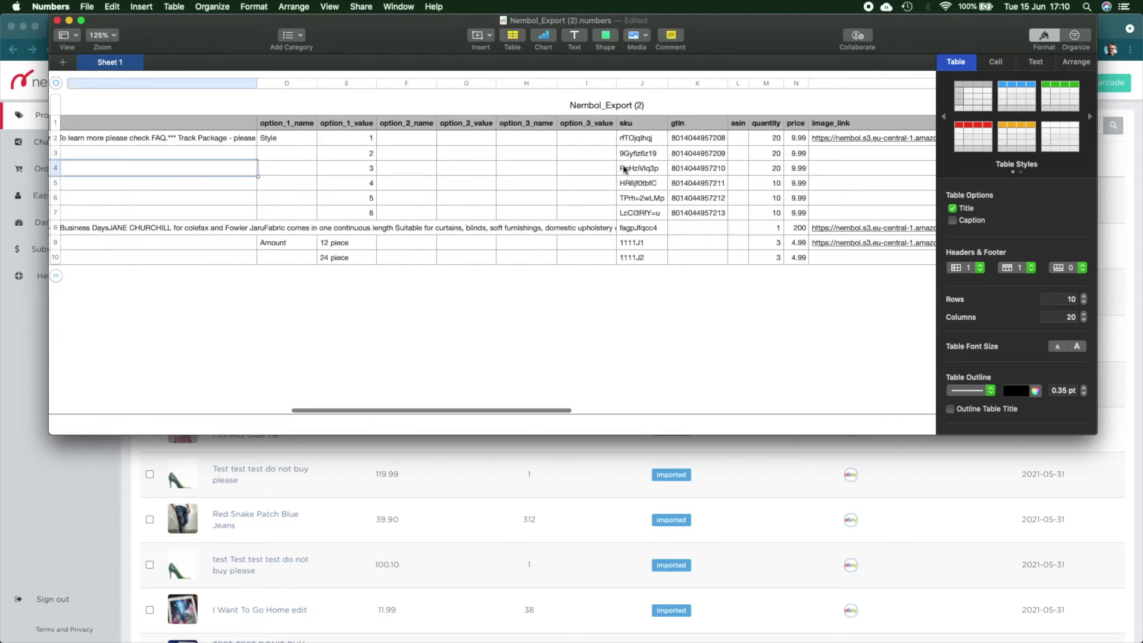
key(Up)
key(Up)
key(Return)
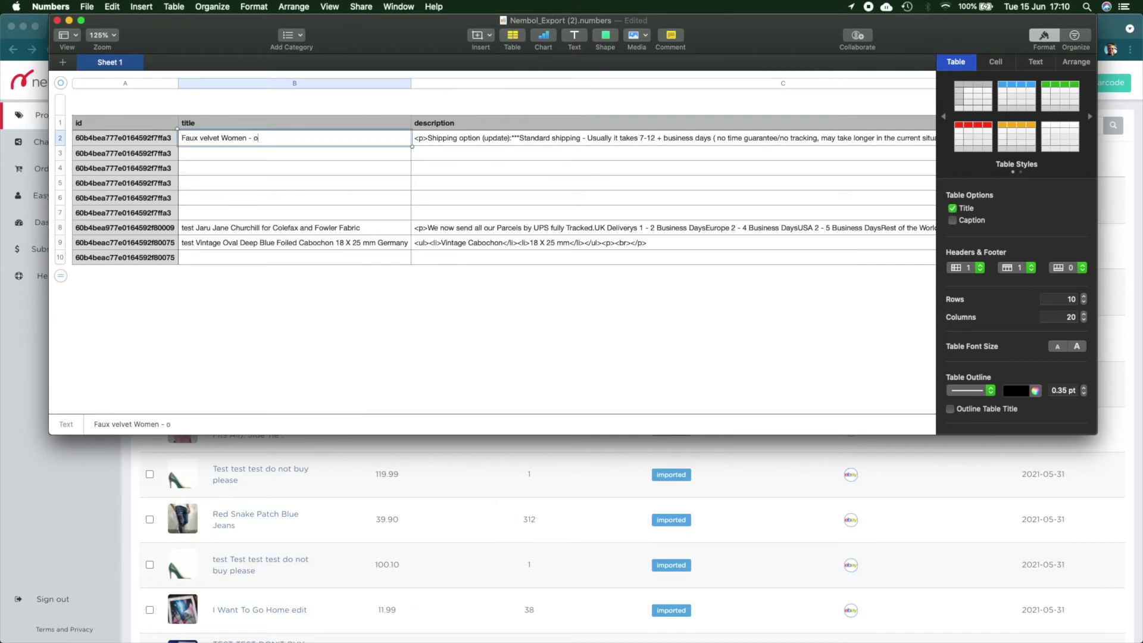
text(old season)
Export the sheet as CSV to Downloads, prefixing the file name with 20210615-.
click(87, 7)
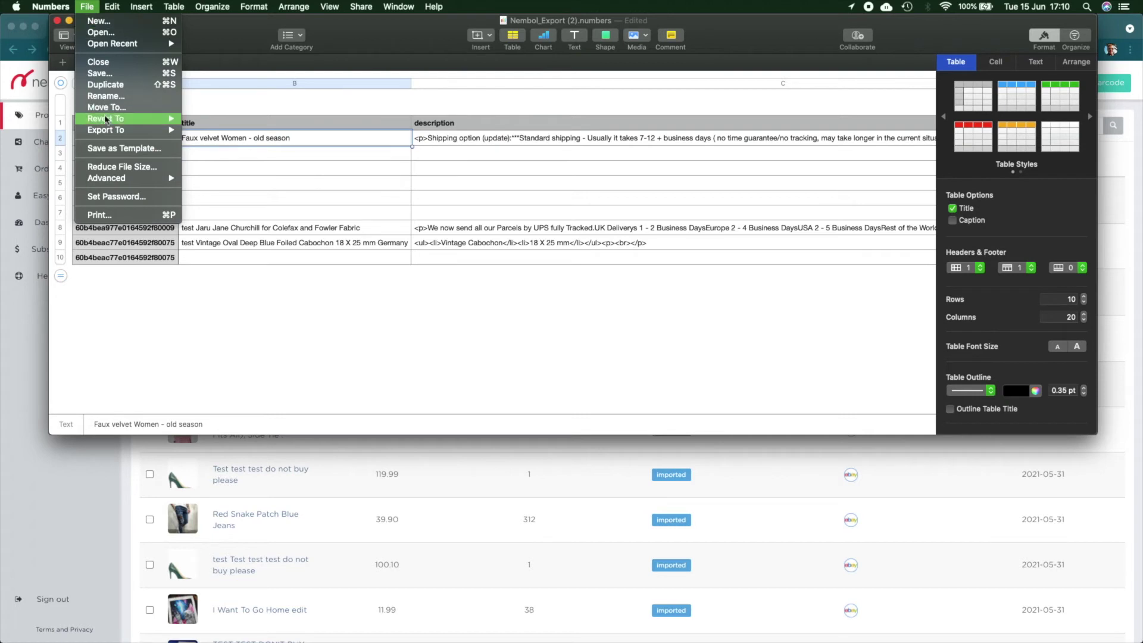
mouse_move(175, 134)
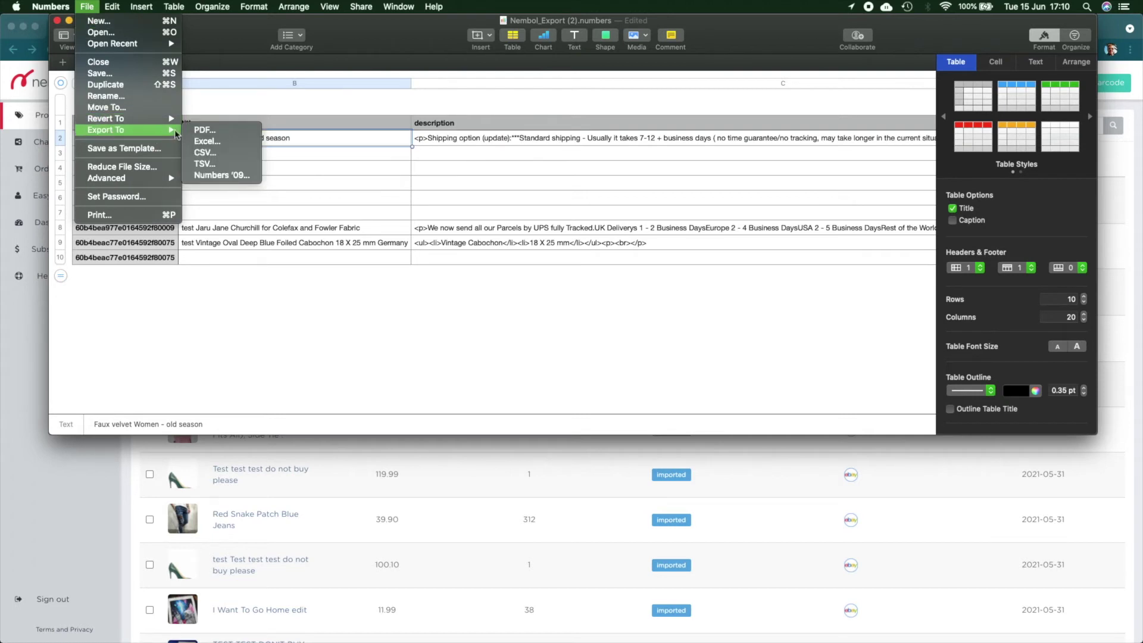
click(205, 152)
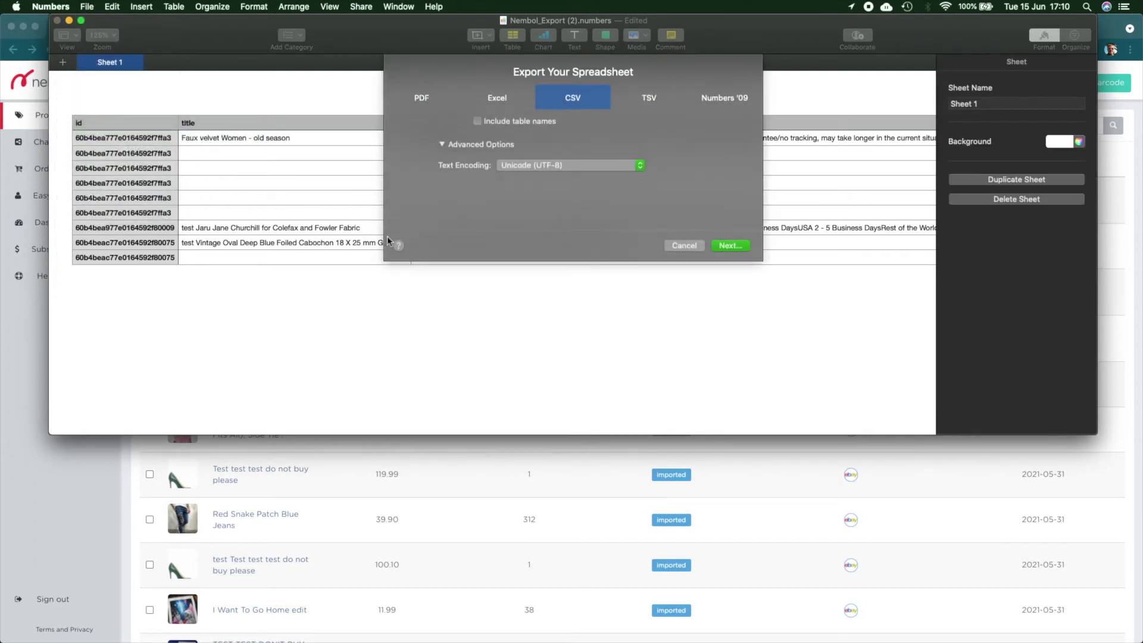
click(737, 250)
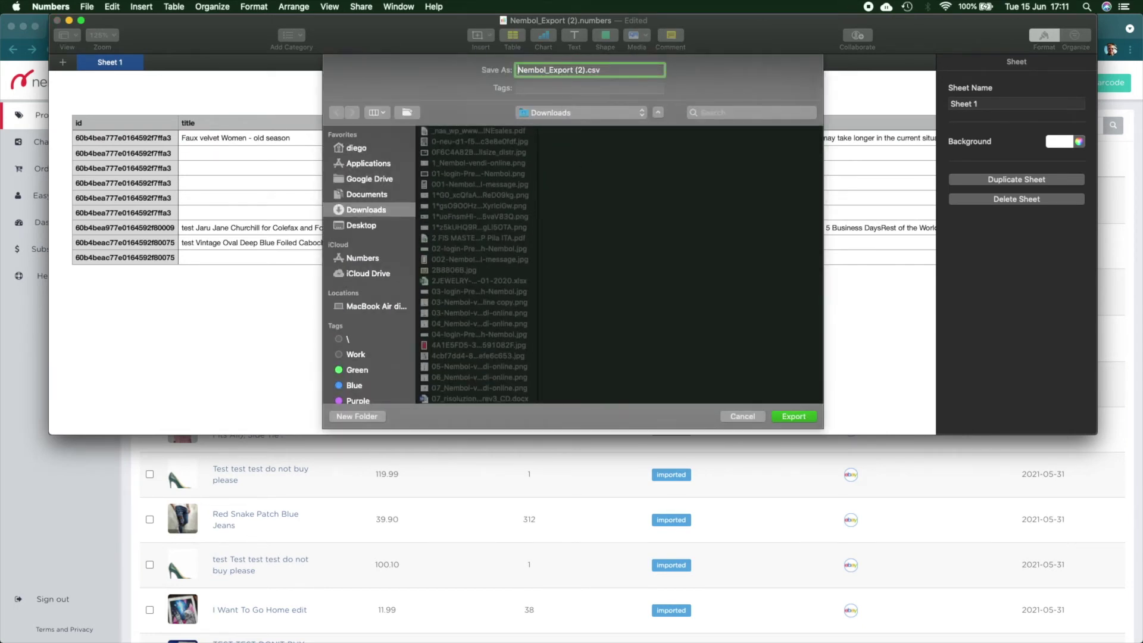
text(20210615-)
key(Return)
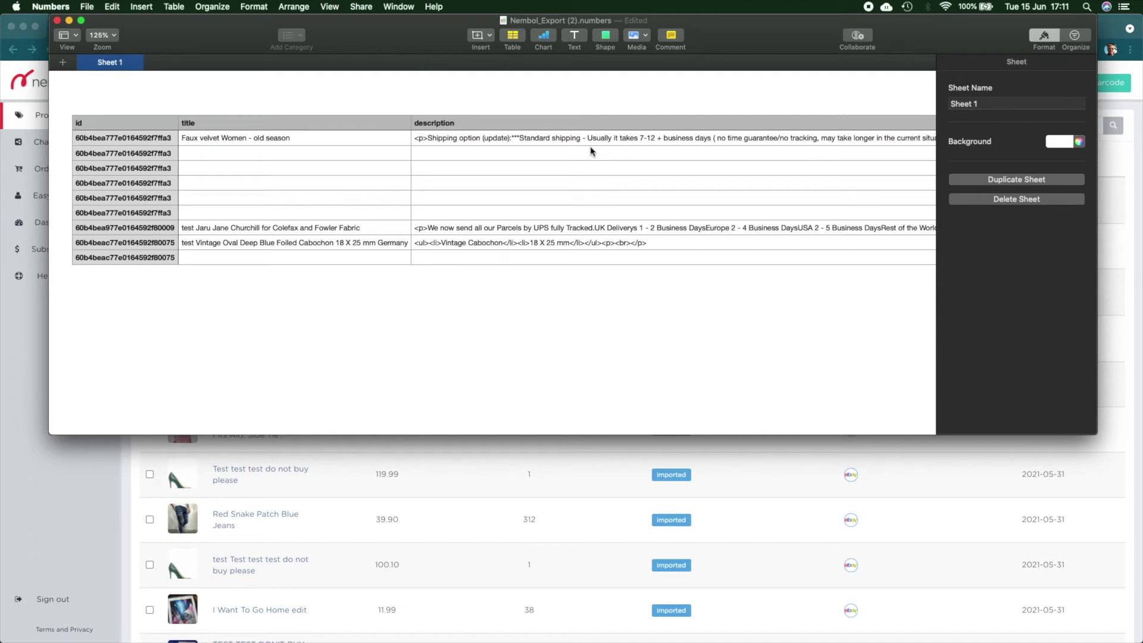
Return to the Nembol products page in Chrome with no products selected.
key(super+Tab)
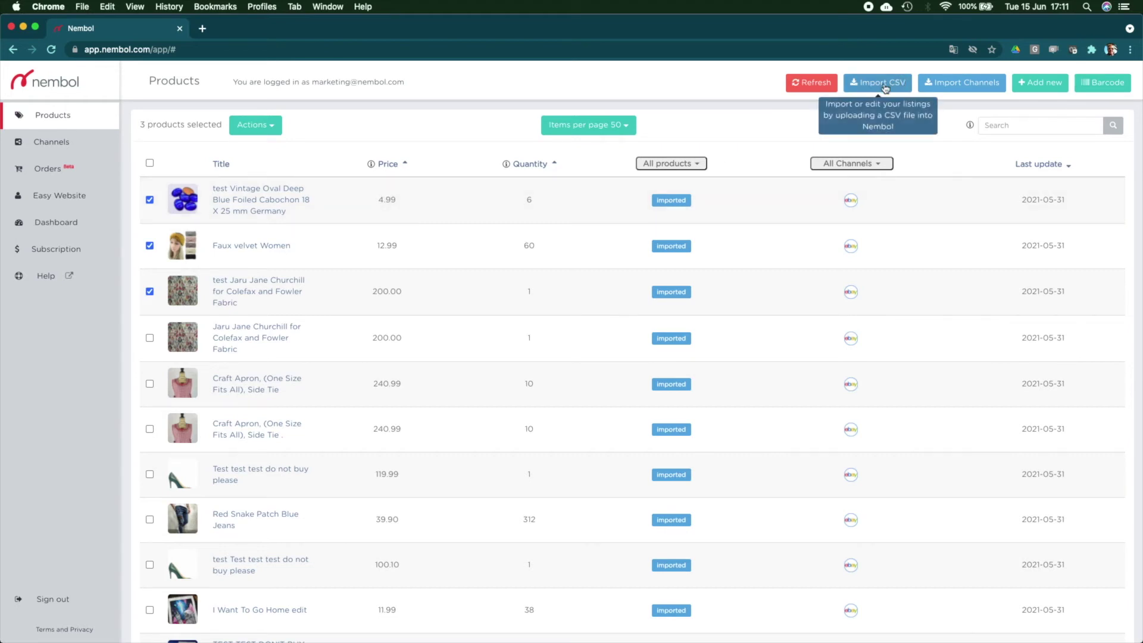
click(149, 163)
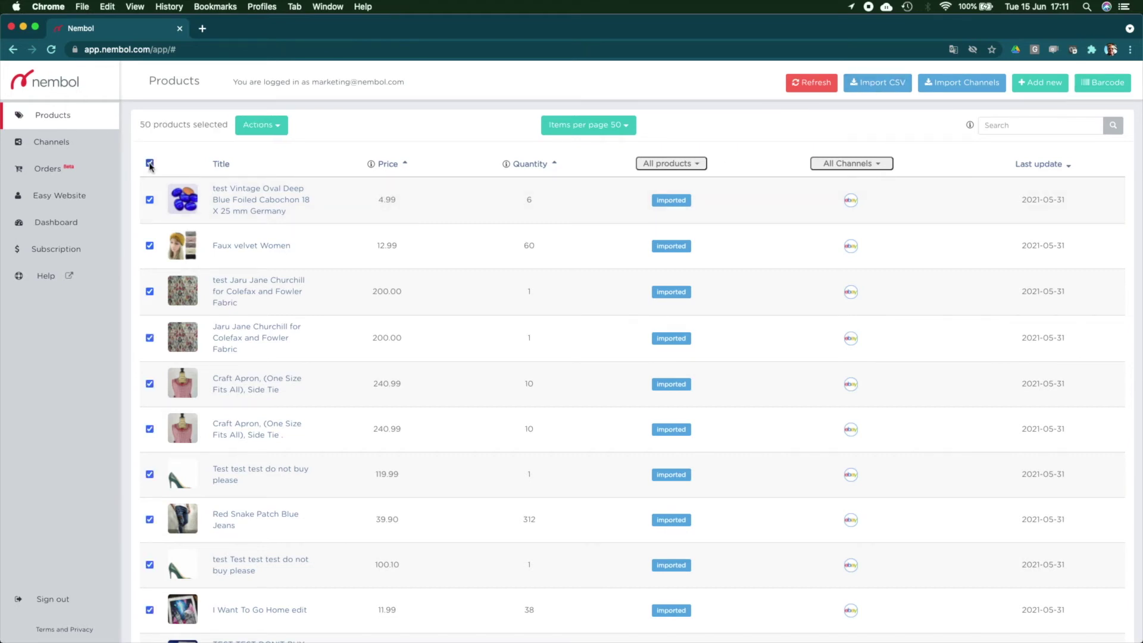
click(150, 164)
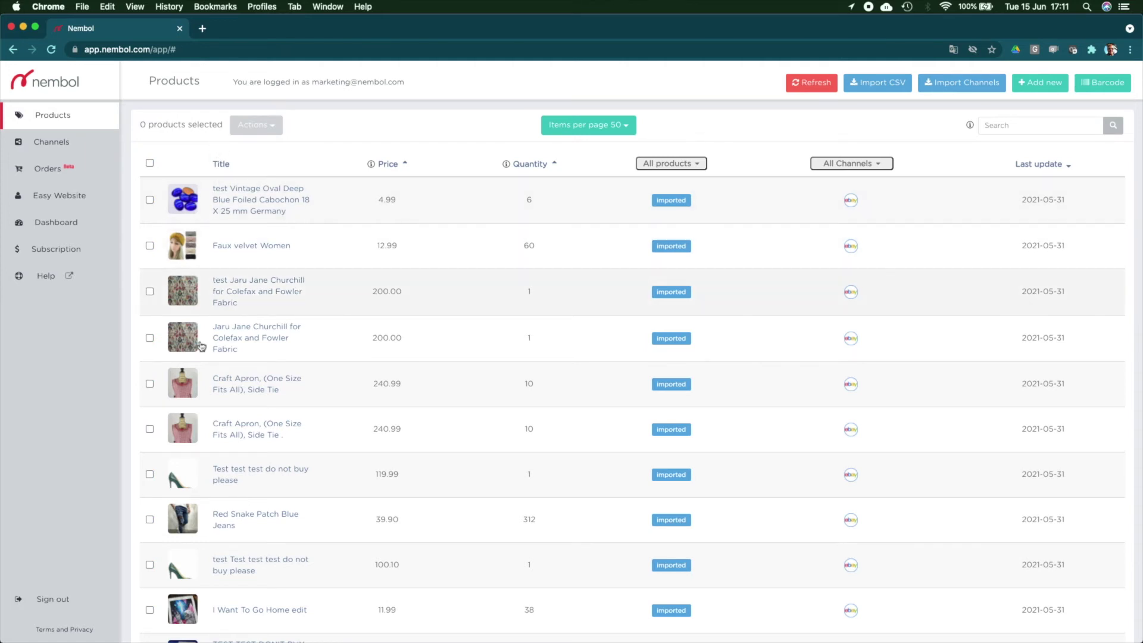
scroll(387, 256, down, 10)
scroll(384, 209, up, 15)
Choose 20210615-Nembol_Export (2).csv in the Import CSV dialog and start the import.
click(883, 84)
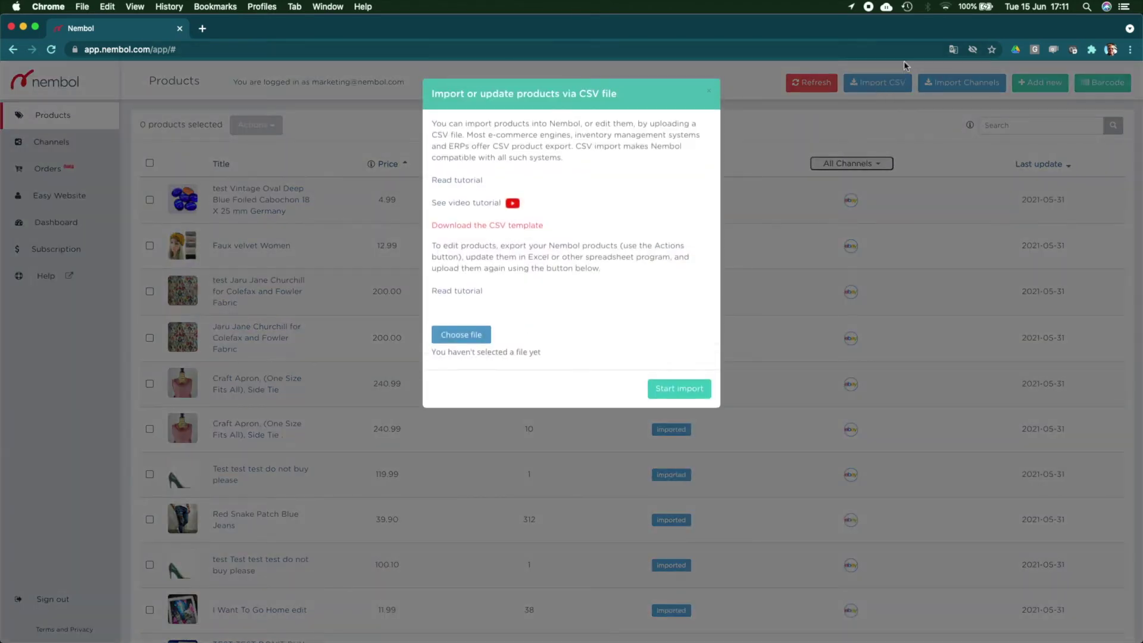
click(458, 337)
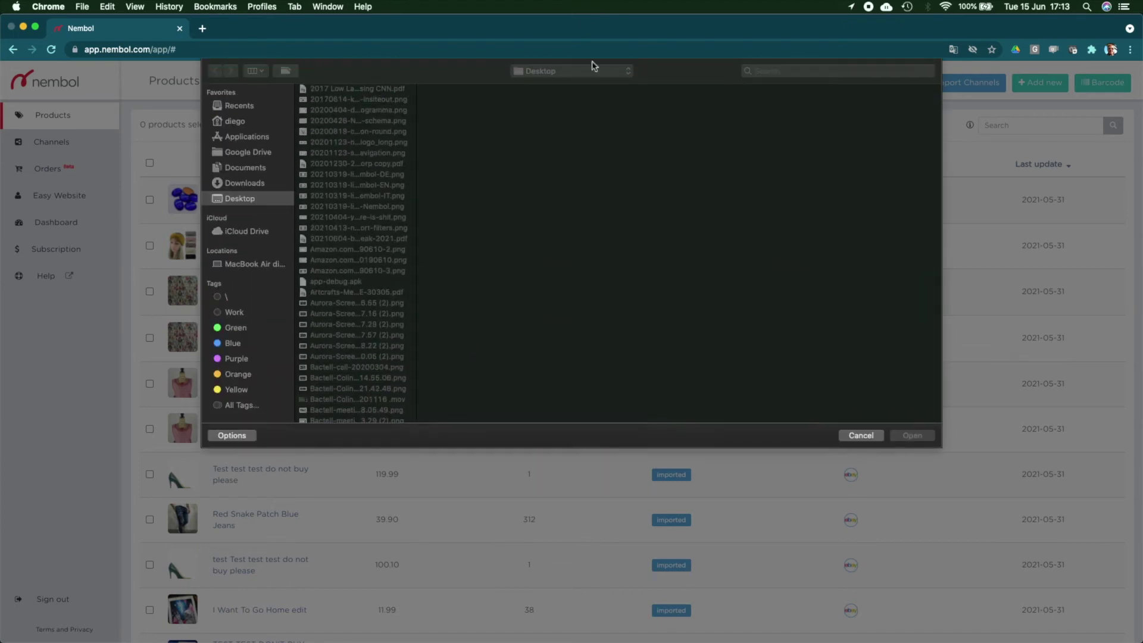
click(802, 69)
text(20210615)
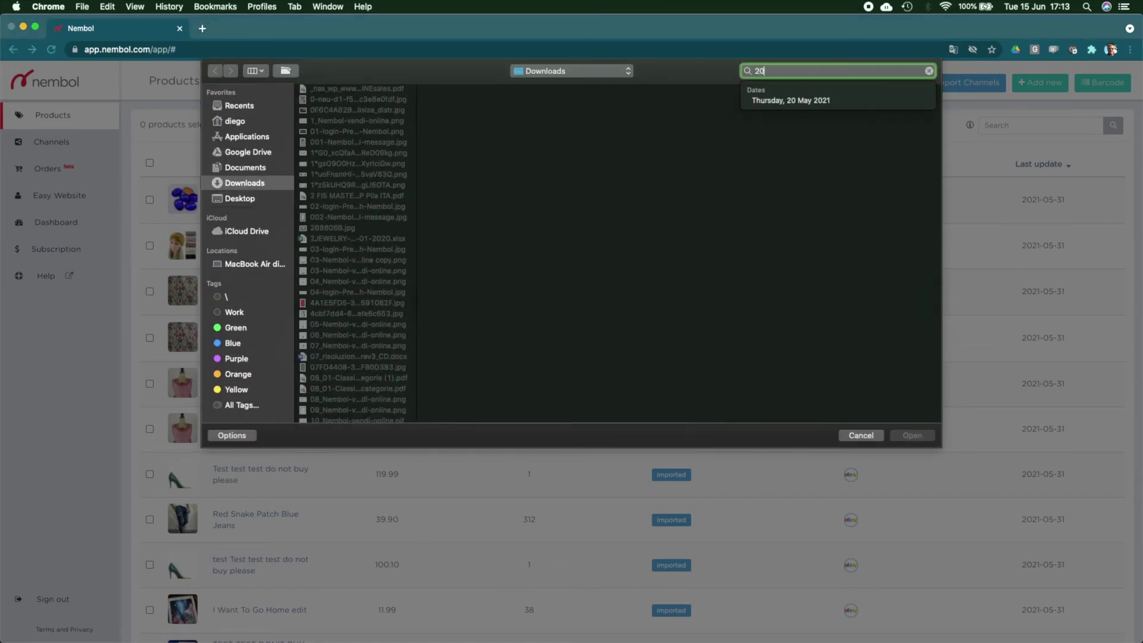
click(363, 123)
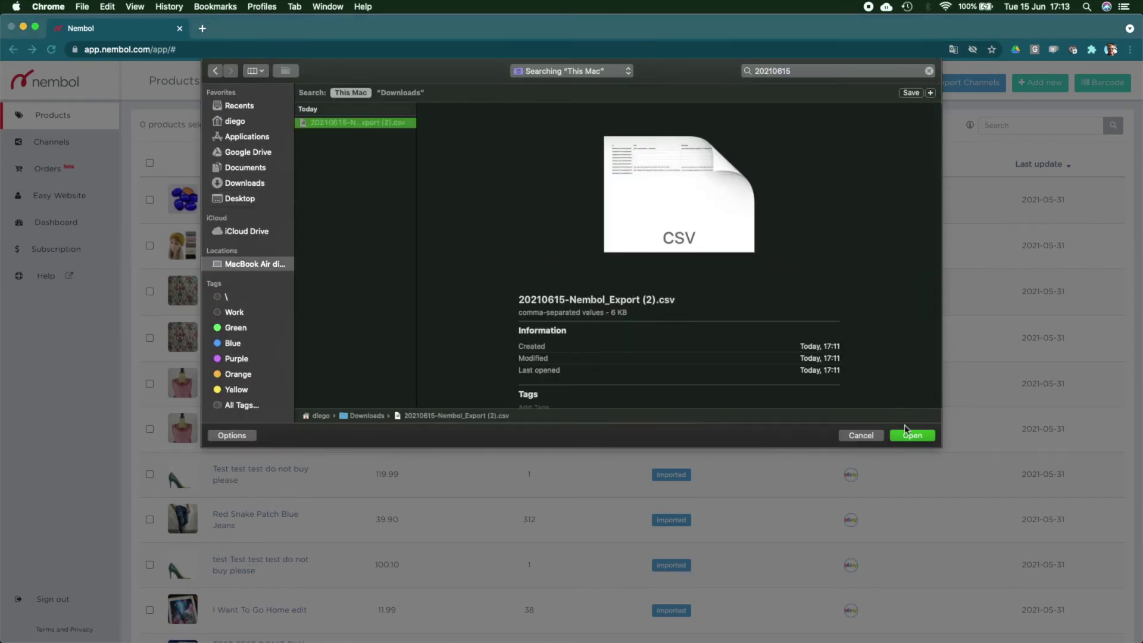
click(912, 435)
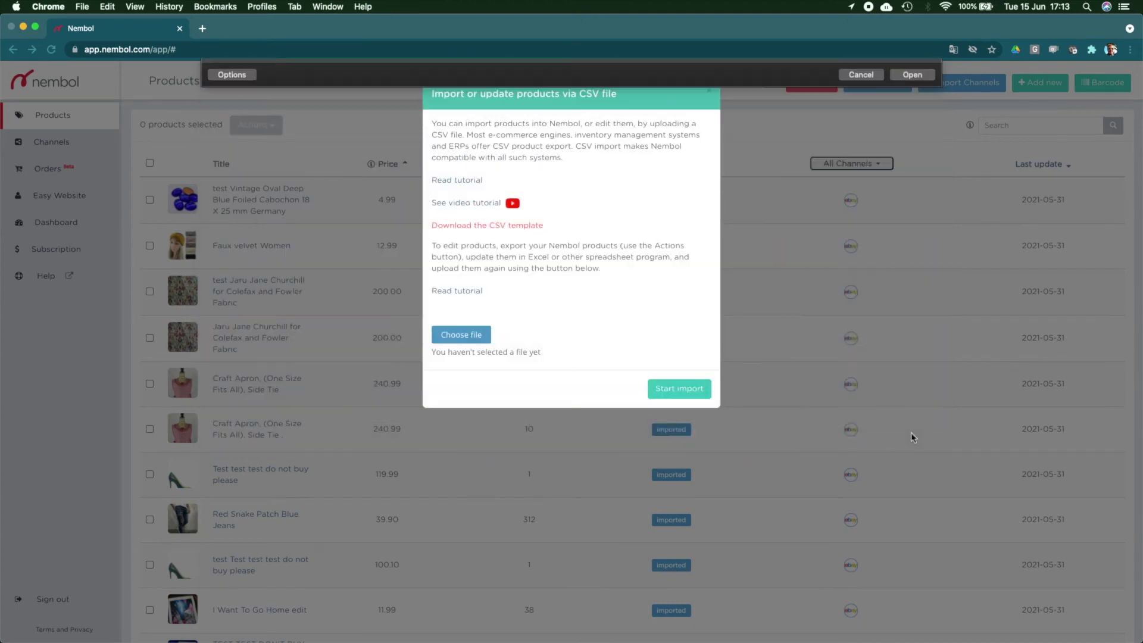
click(688, 391)
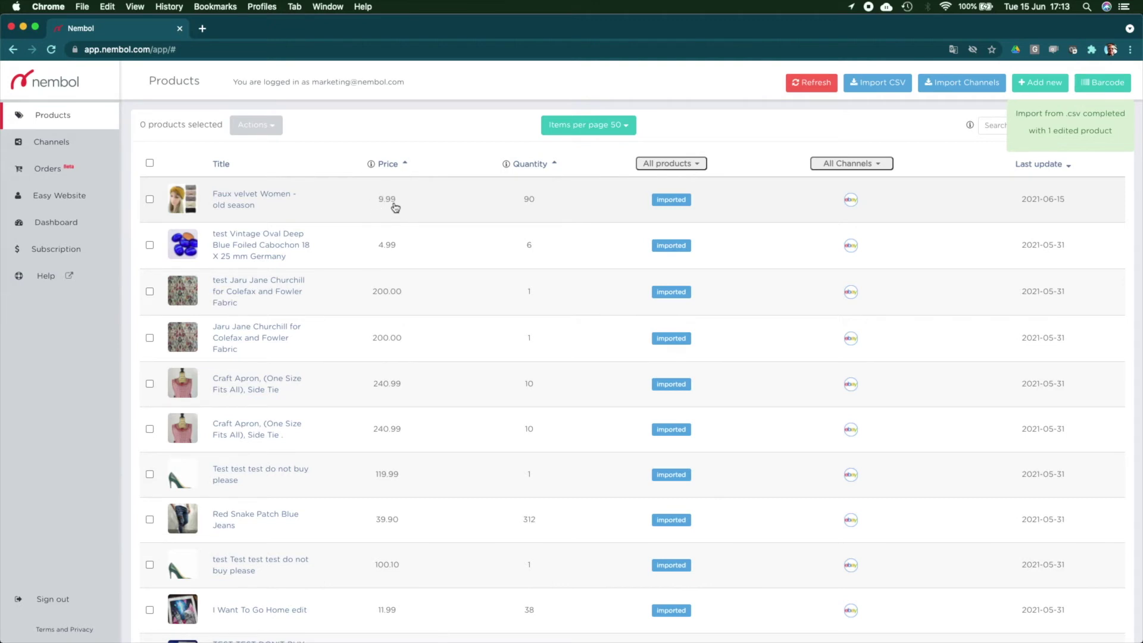
click(249, 207)
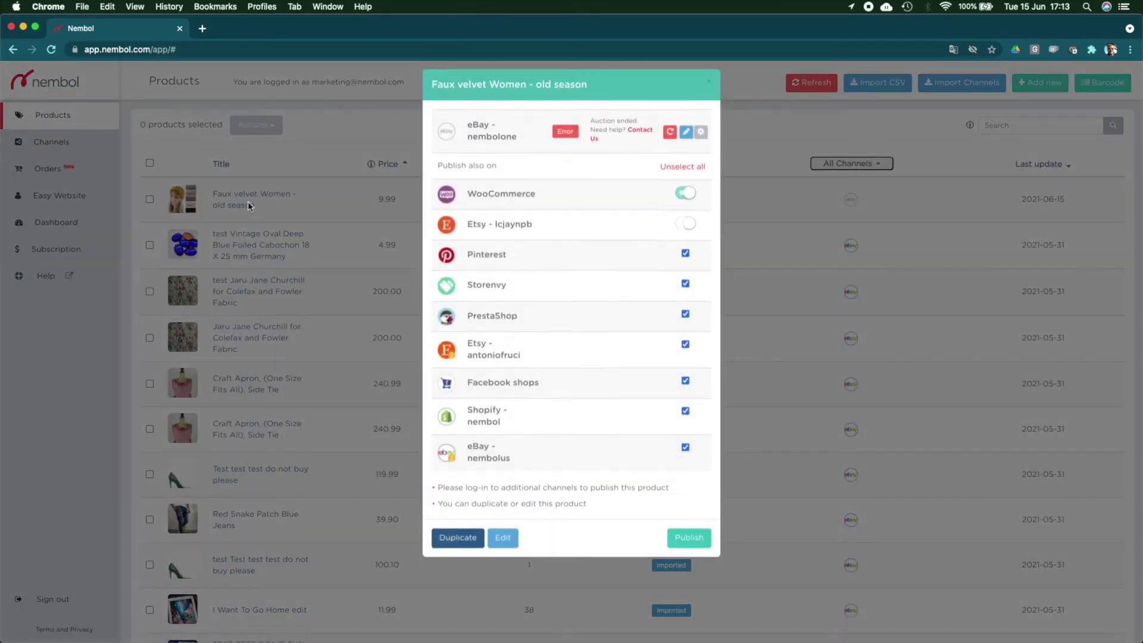
click(504, 547)
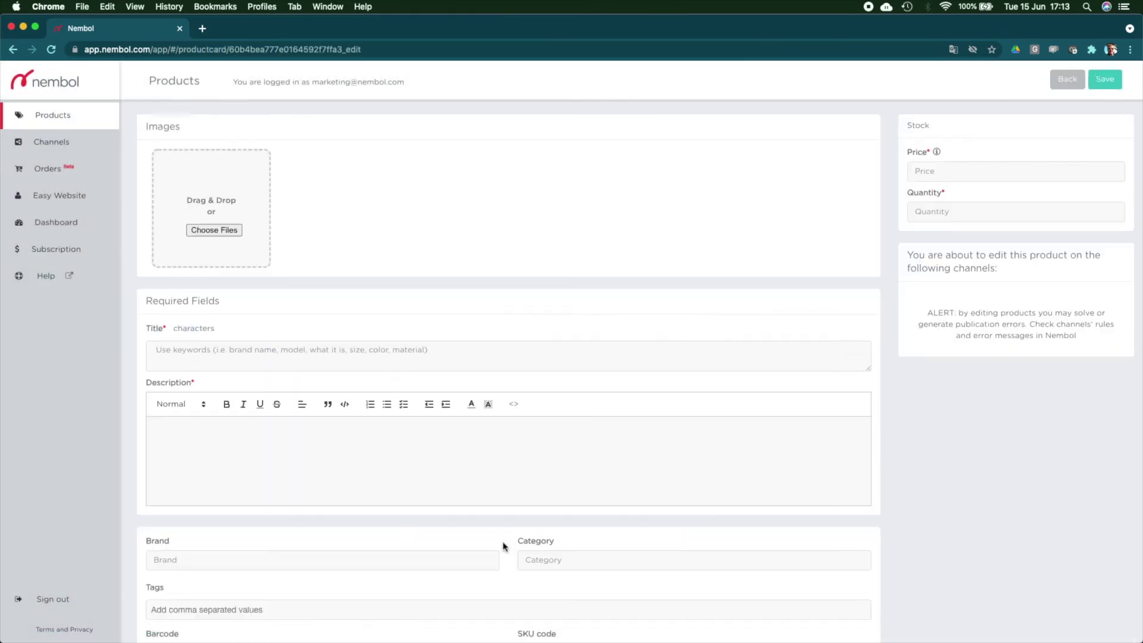
scroll(563, 294, down, 10)
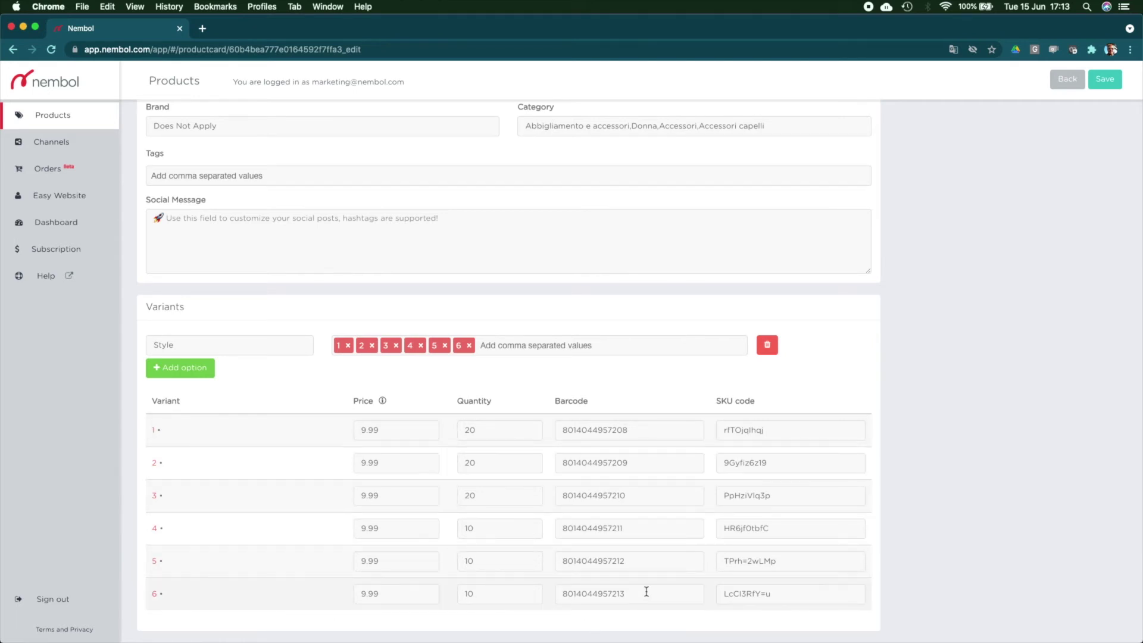
scroll(773, 567, up, 10)
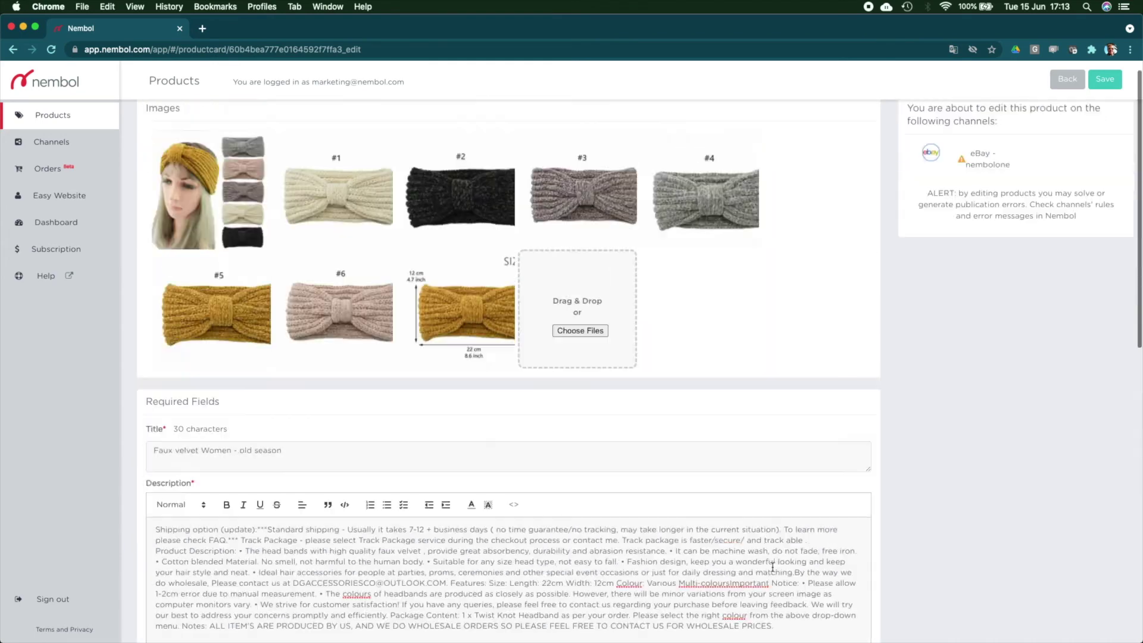
scroll(707, 256, down, 10)
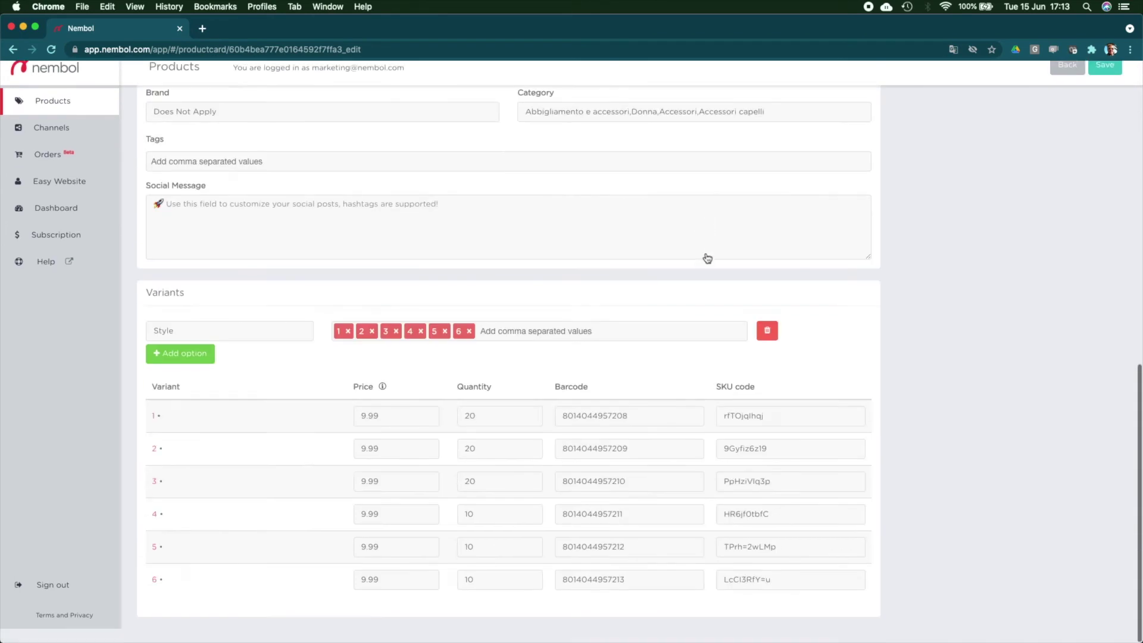
scroll(708, 256, up, 10)
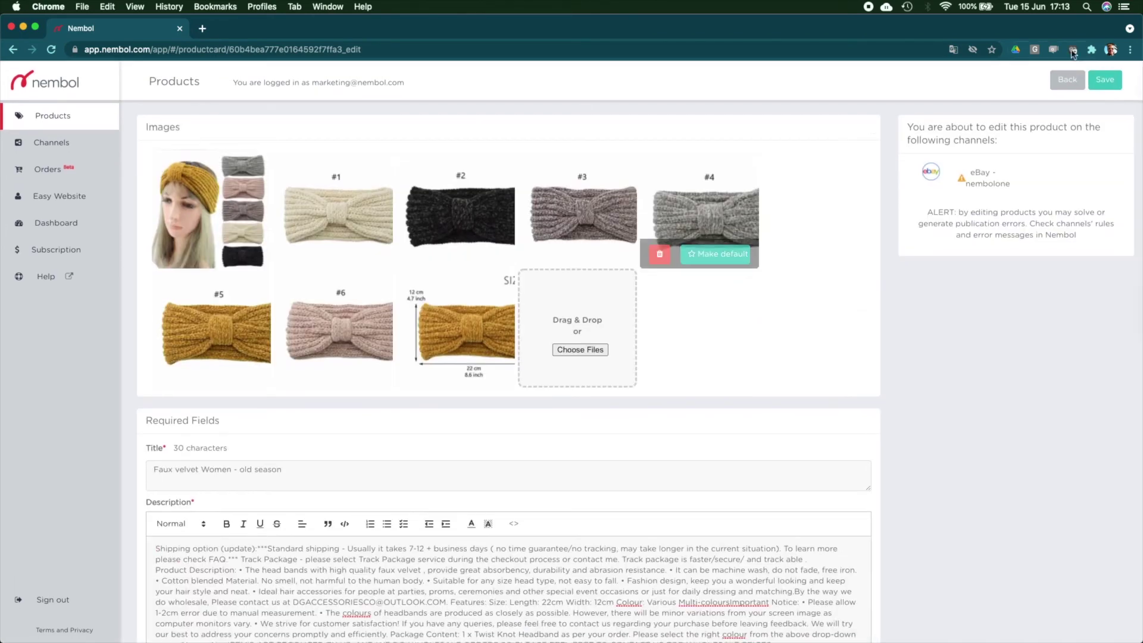
click(1068, 80)
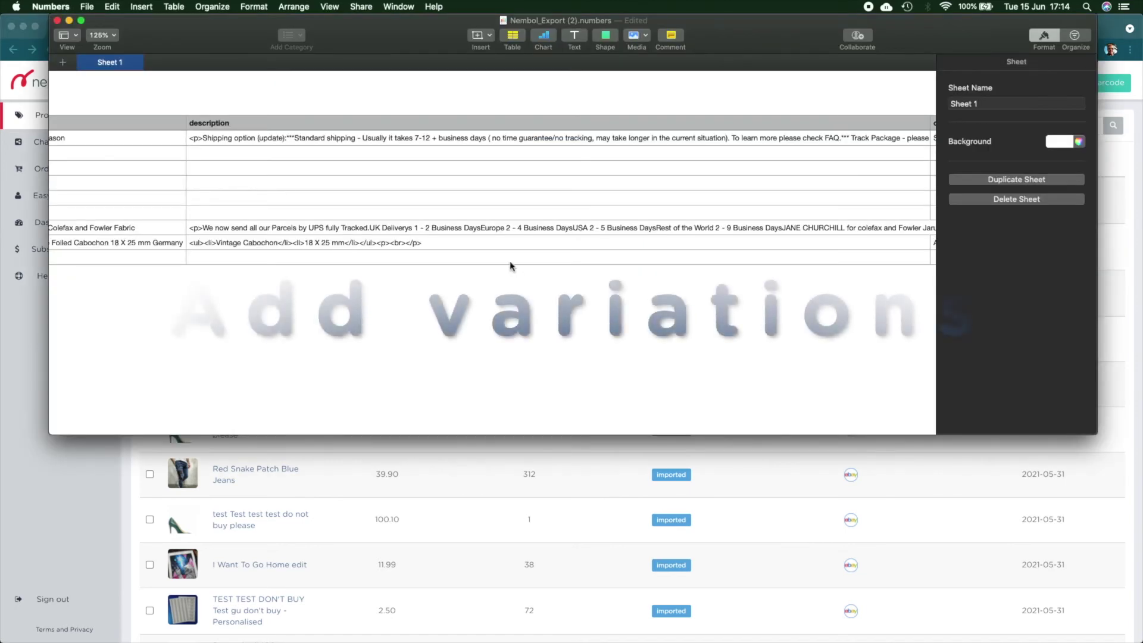
Add a new row 11 and copy the 24 piece variation row 10 into it.
scroll(509, 262, right, 10)
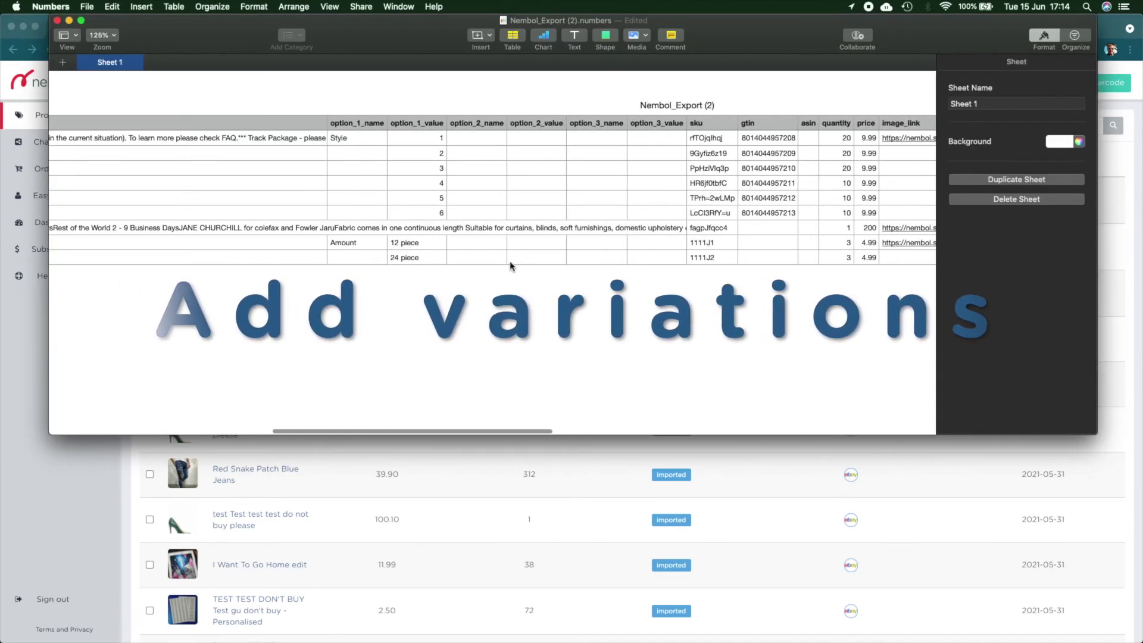
scroll(509, 265, left, 10)
scroll(510, 266, left, 5)
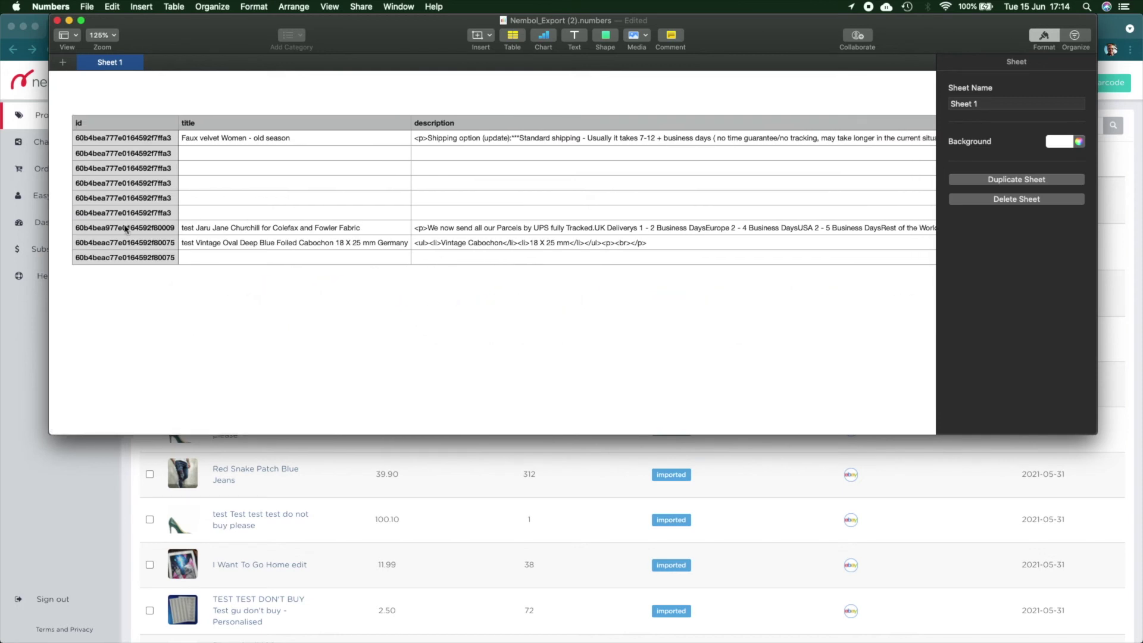
scroll(268, 238, right, 15)
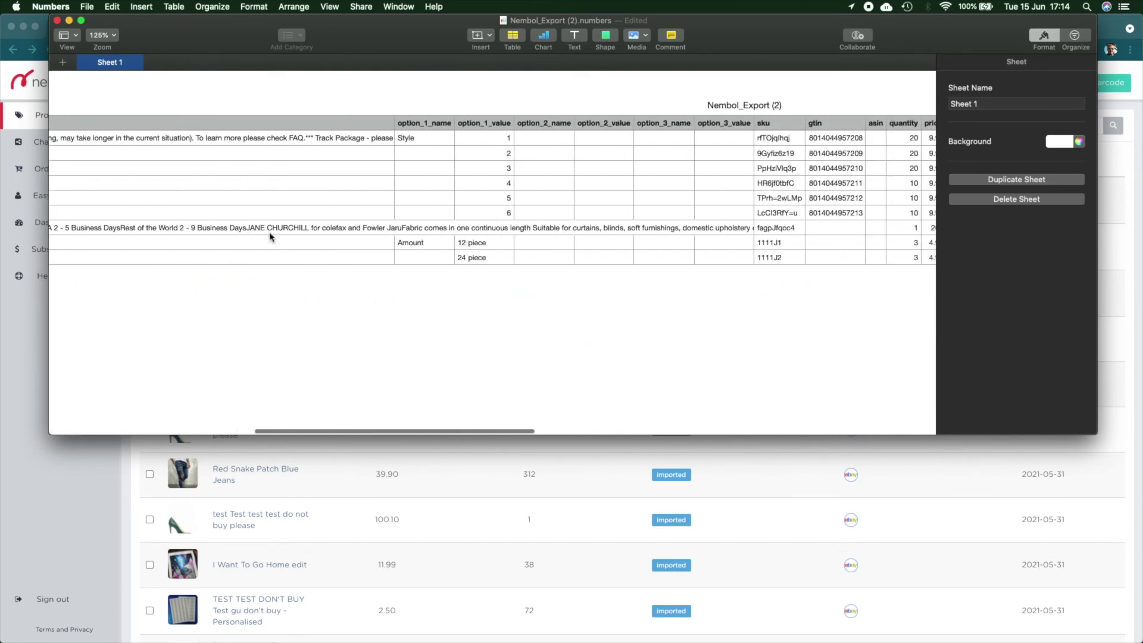
scroll(427, 245, left, 15)
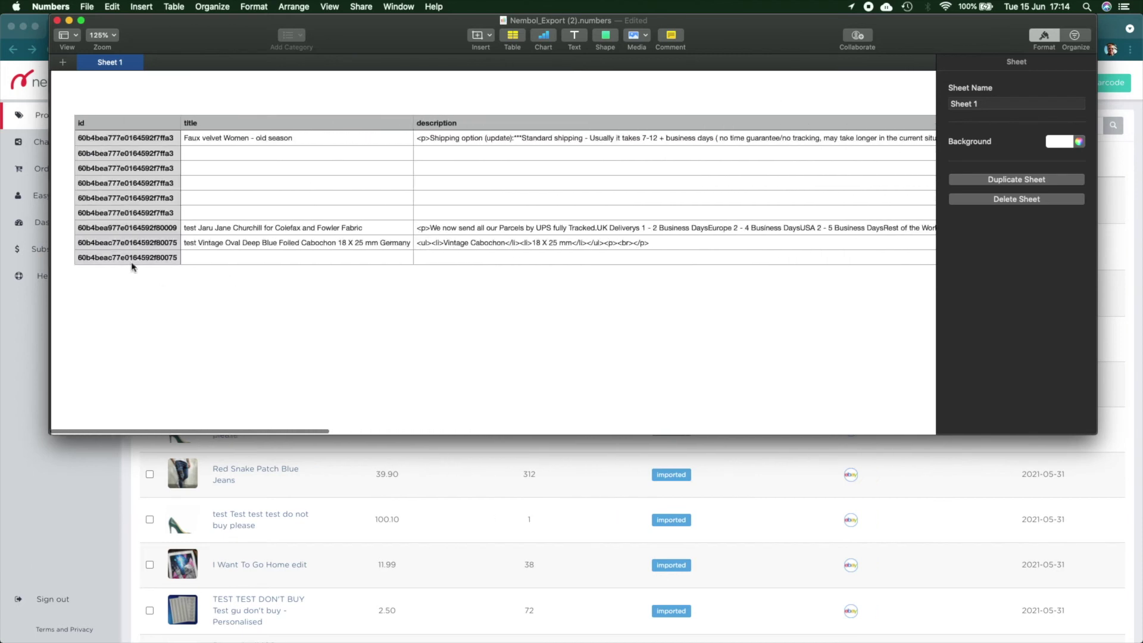
scroll(297, 249, right, 15)
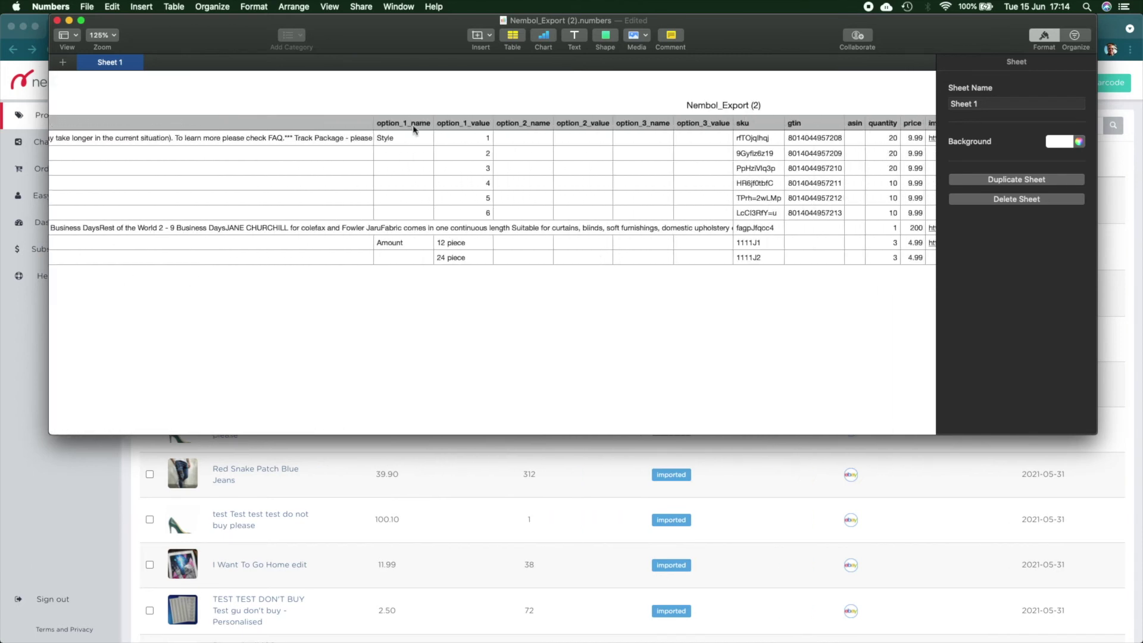
click(481, 258)
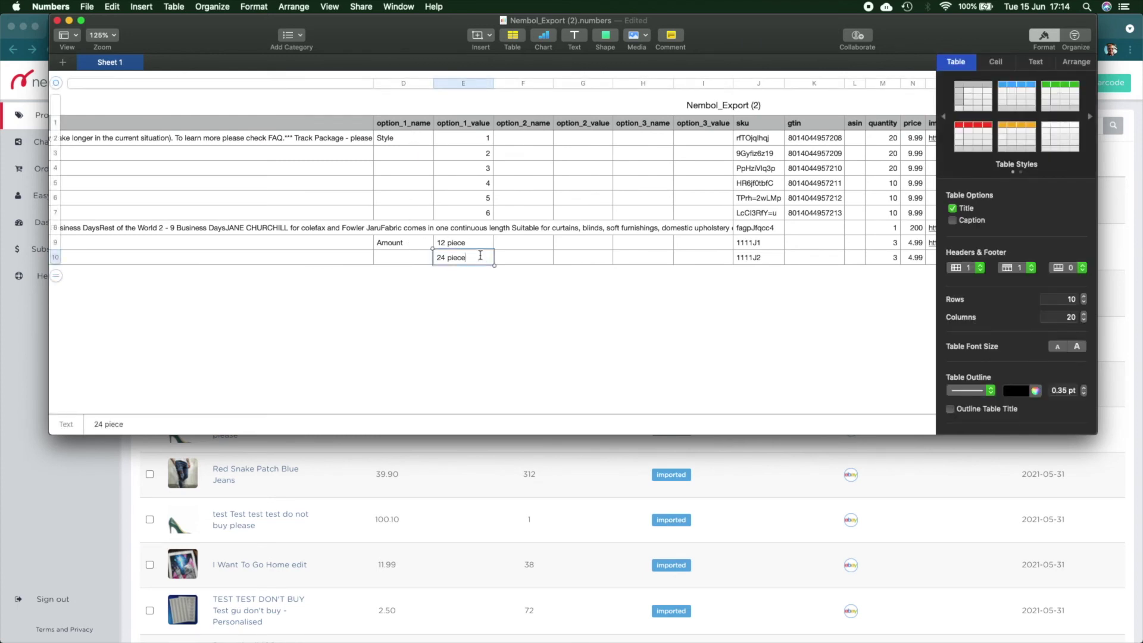
scroll(480, 256, left, 15)
click(53, 276)
click(224, 259)
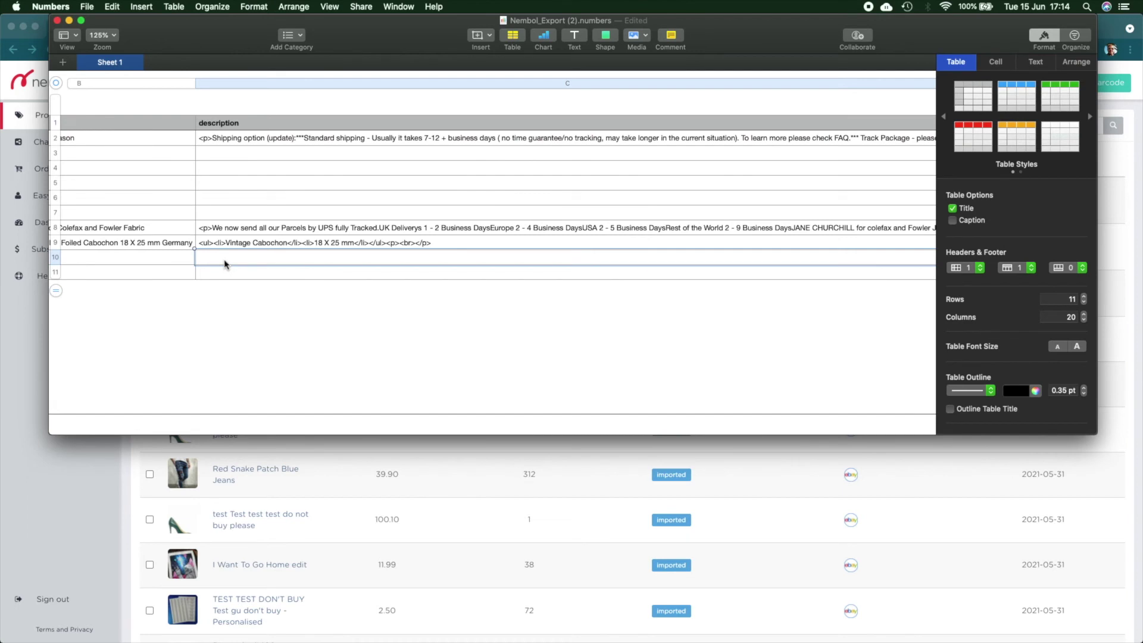
click(55, 257)
click(54, 266)
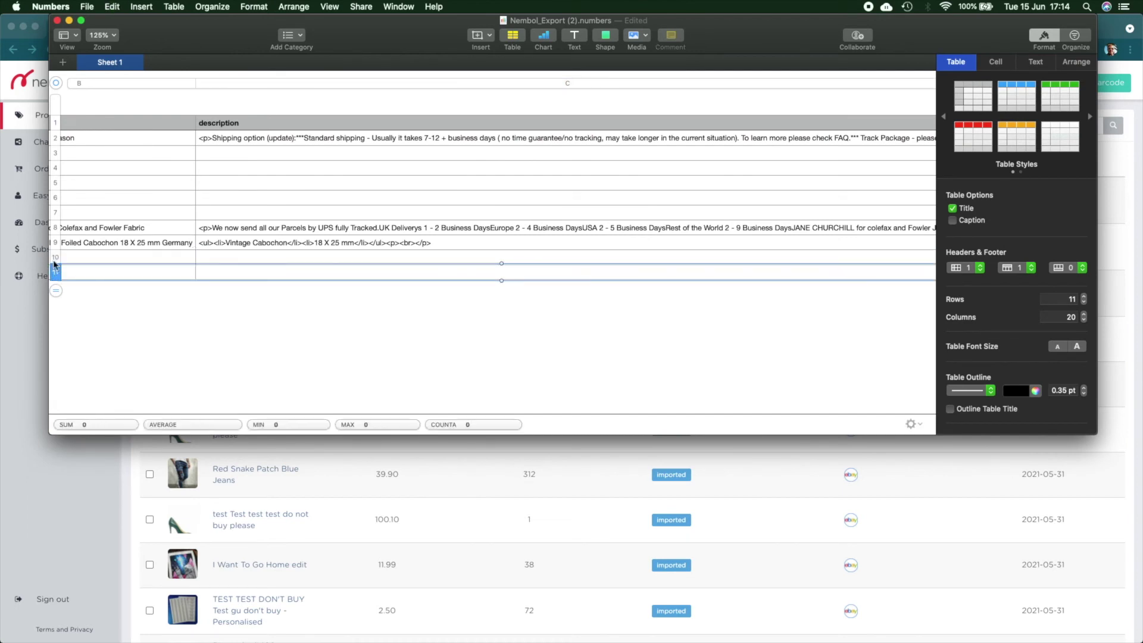
Change row 11's option value to 36 piece and its SKU to 1111J3.
scroll(53, 265, right, 15)
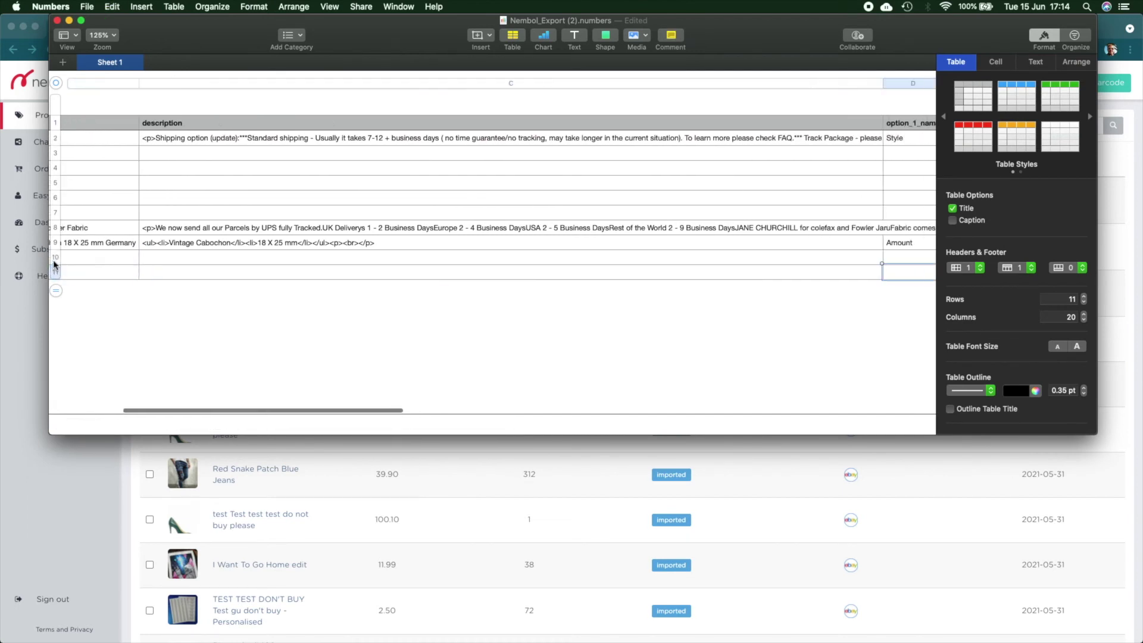
scroll(53, 265, right, 5)
key(Left)
key(Left)
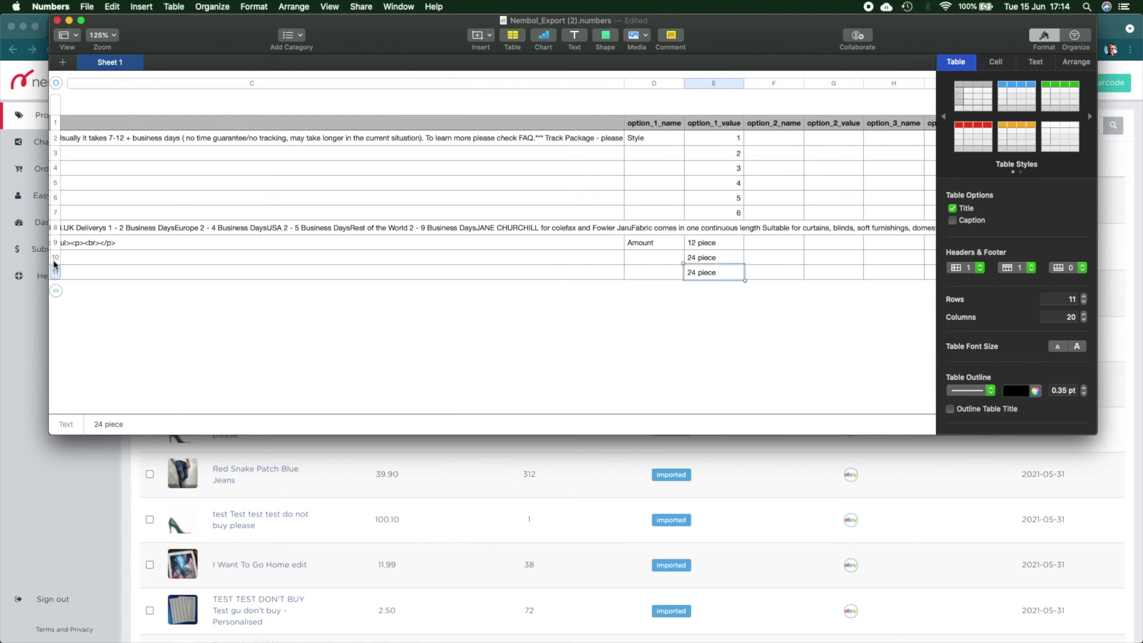
double_click(691, 272)
text(36)
key(Tab)
key(Tab)
key(Tab)
key(Tab)
key(Tab)
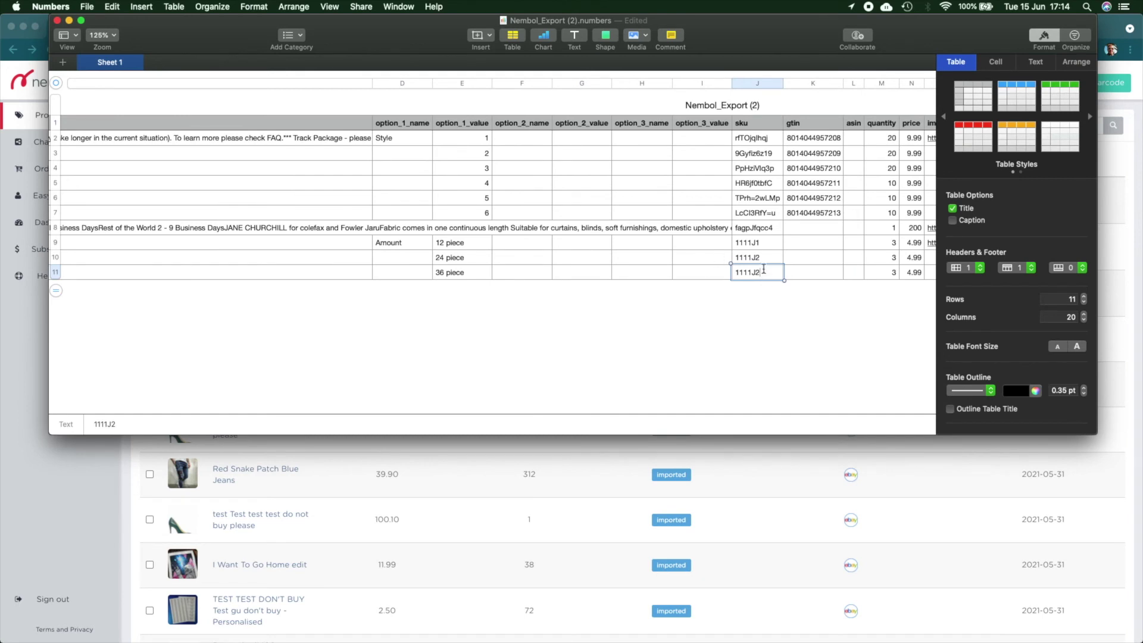
key(BackSpace)
text(3)
key(Tab)
key(Tab)
key(Tab)
scroll(493, 250, right, 10)
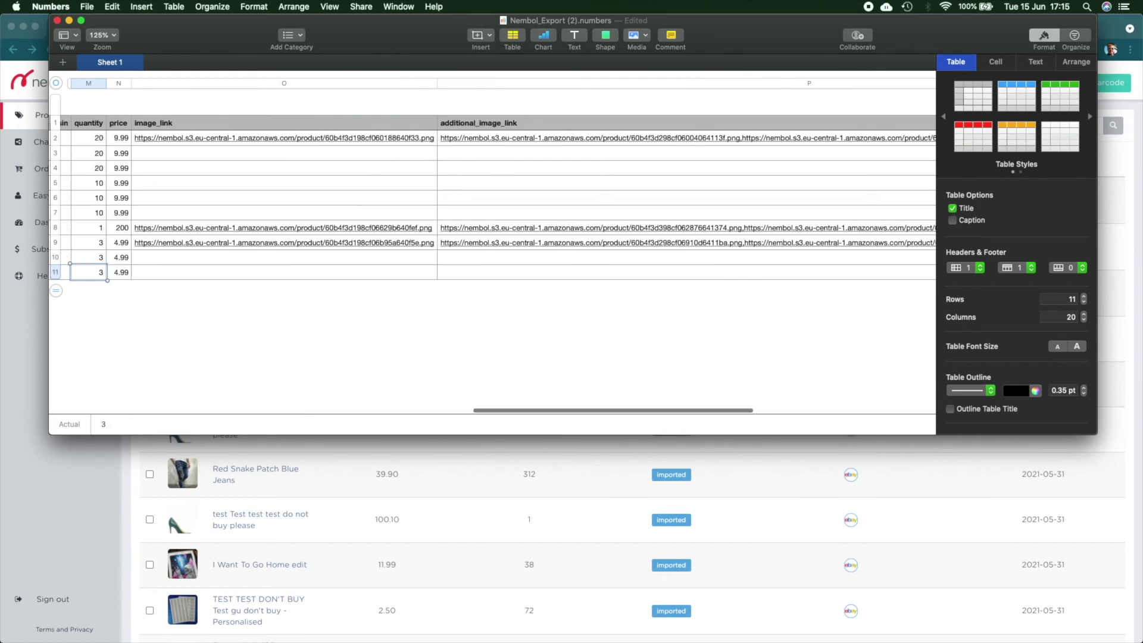
Enter the tags 'tag1, tag2, tag 3, tag4' in row 11.
scroll(375, 260, left, 10)
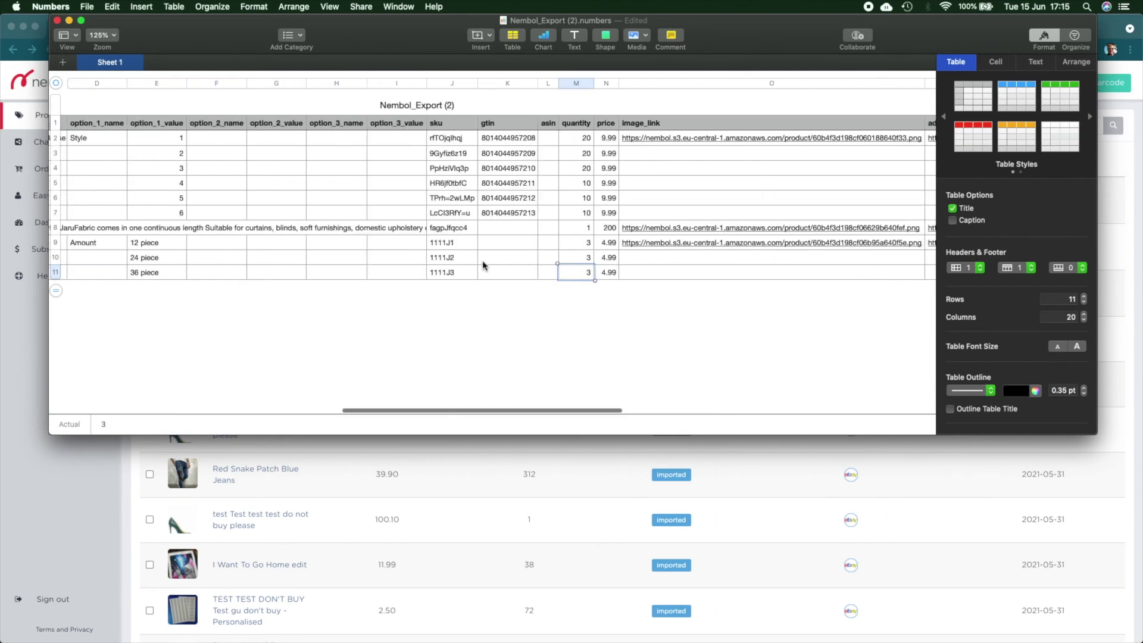
scroll(488, 265, right, 15)
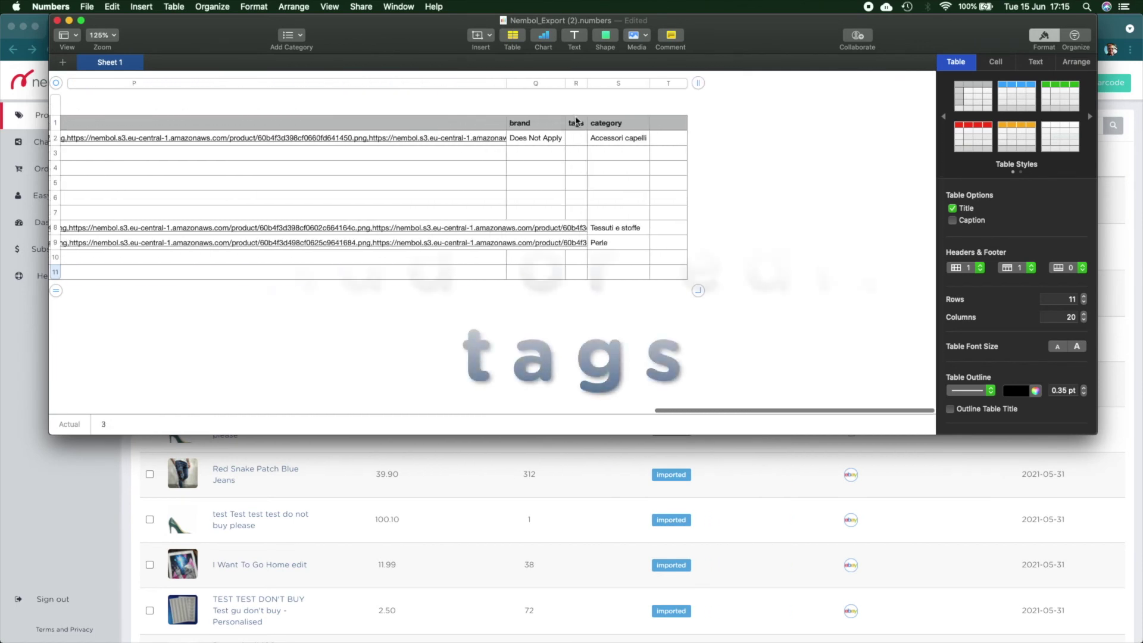
click(575, 272)
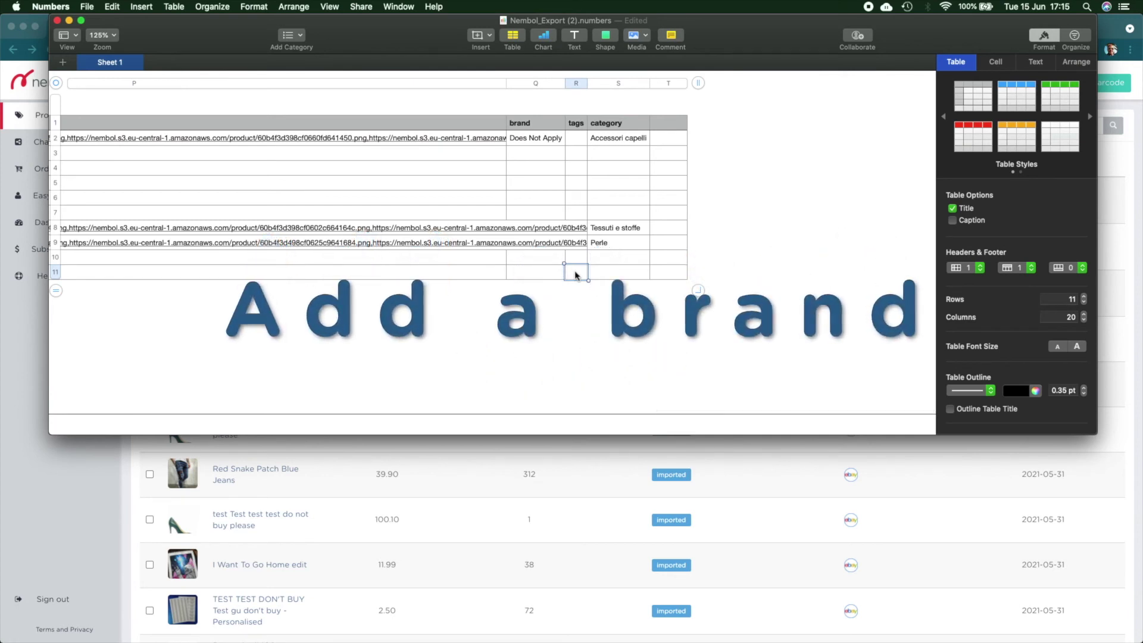
text(tag)
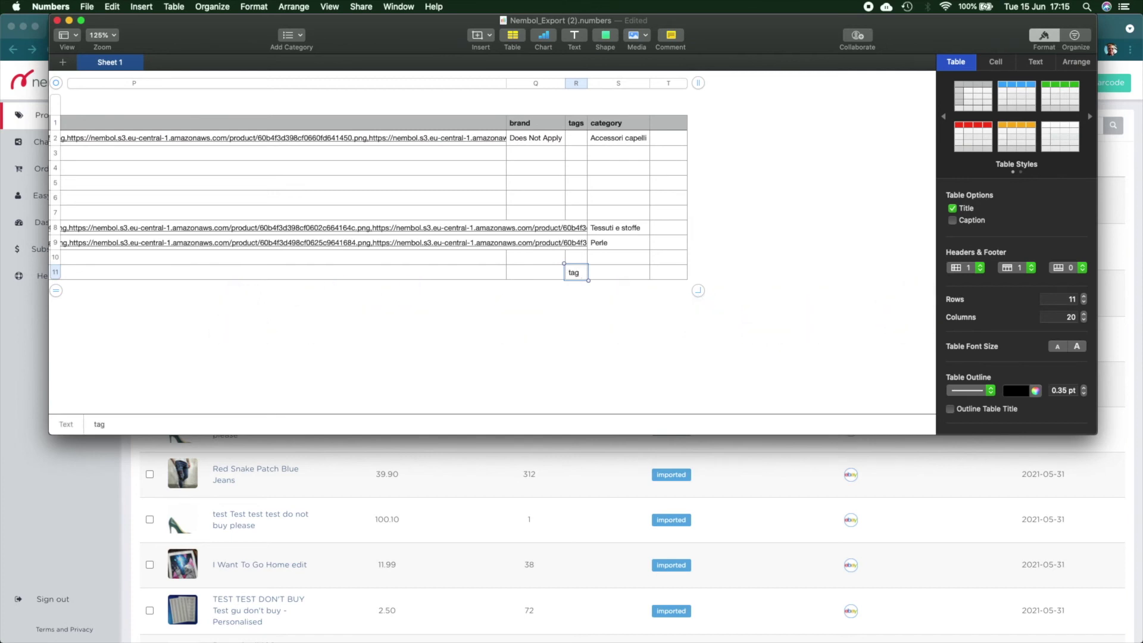
text(1, tag2, tag 3)
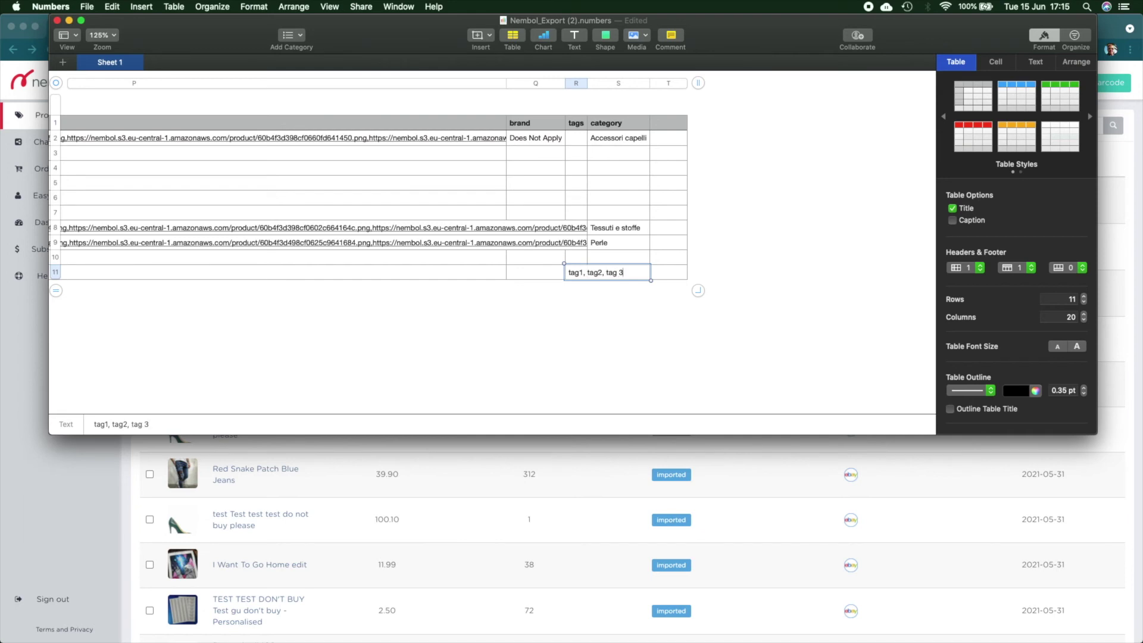
text(, tag4)
key(Return)
Set the brand to 'MY brand' in rows 11, 10 and 9.
click(535, 272)
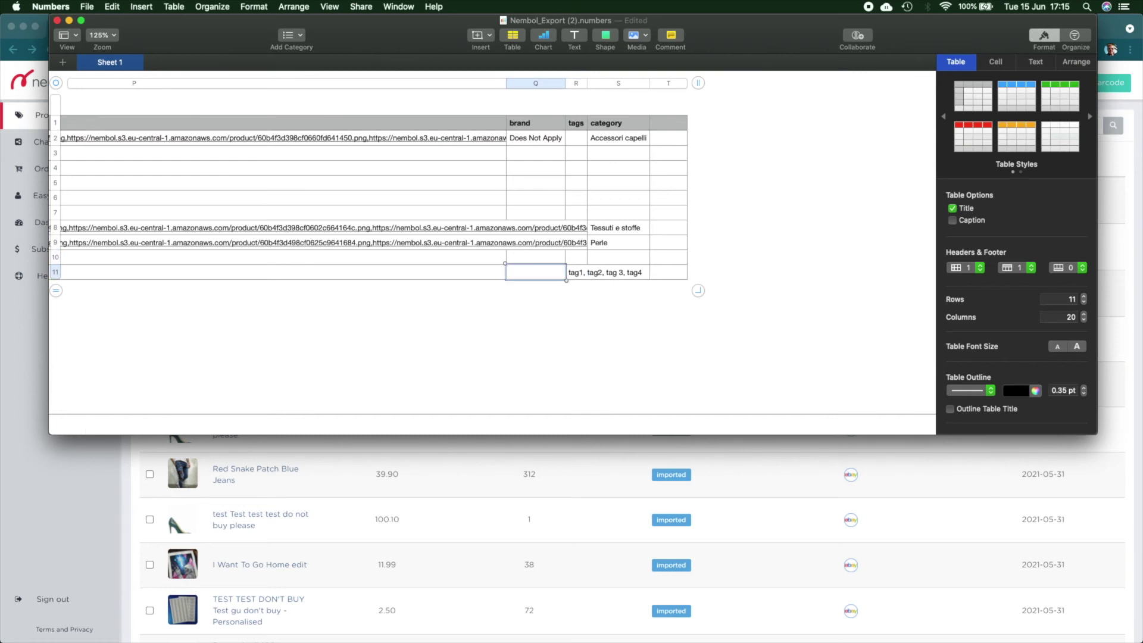
text(MY brand)
key(super+c)
key(Up)
key(super+v)
key(Up)
key(super+v)
key(Right)
Copy row 11's tags up into rows 10 and 9.
key(Down)
key(Down)
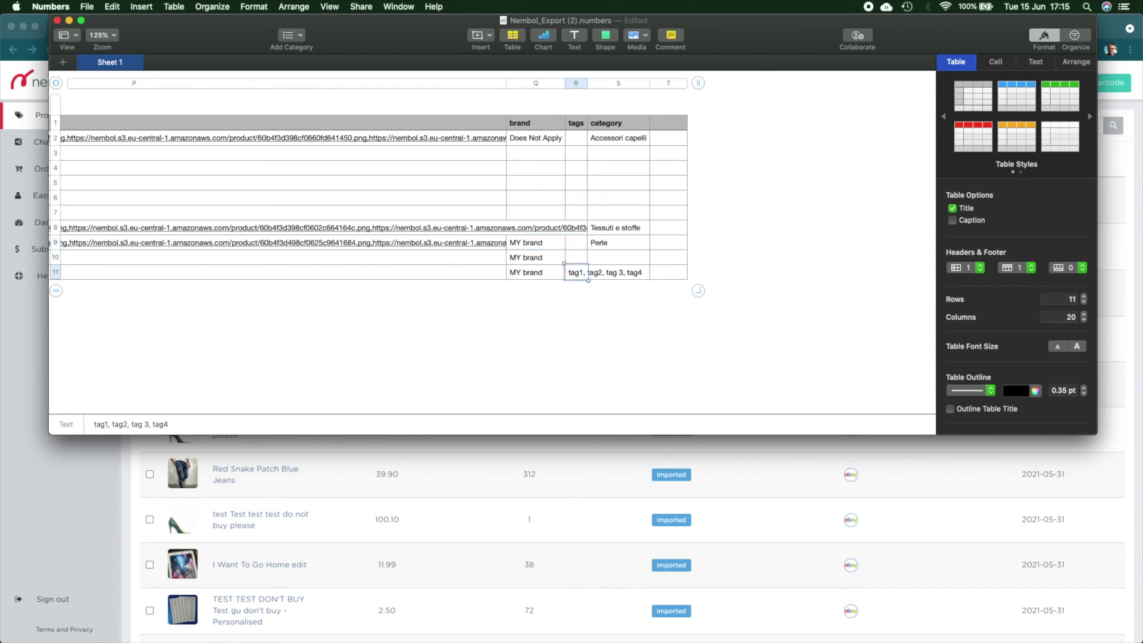
key(super+c)
key(Up)
key(super+v)
key(Up)
key(super+v)
Replace the Perle category with Pearls in row 9 and fill it into the rows below.
key(Right)
key(BackSpace)
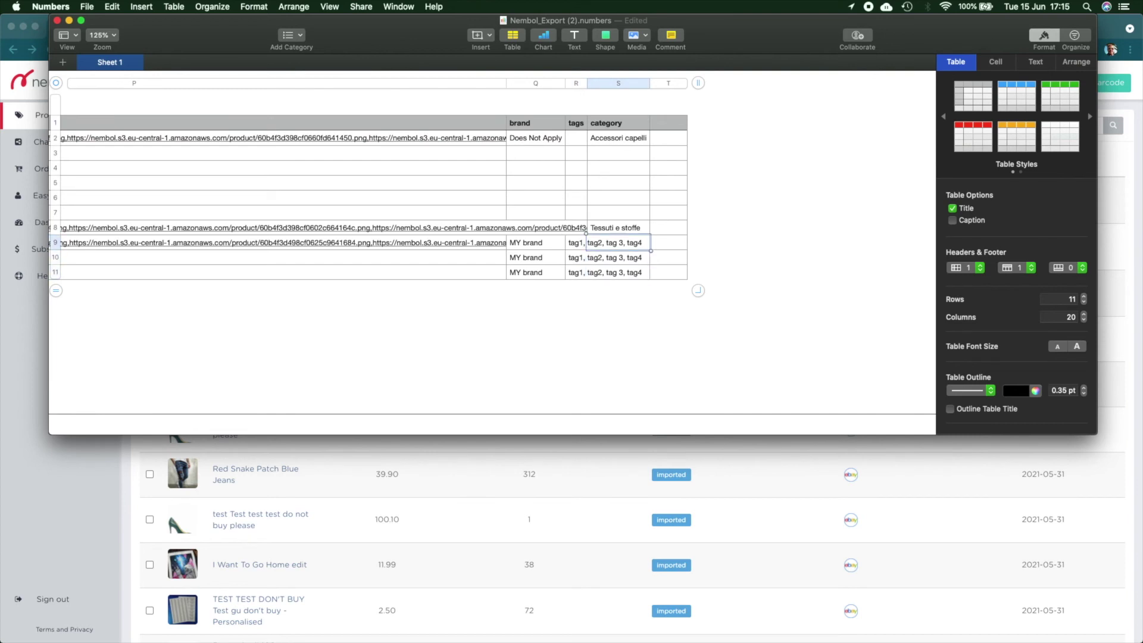
text(Pearls)
key(Return)
text(P)
key(Return)
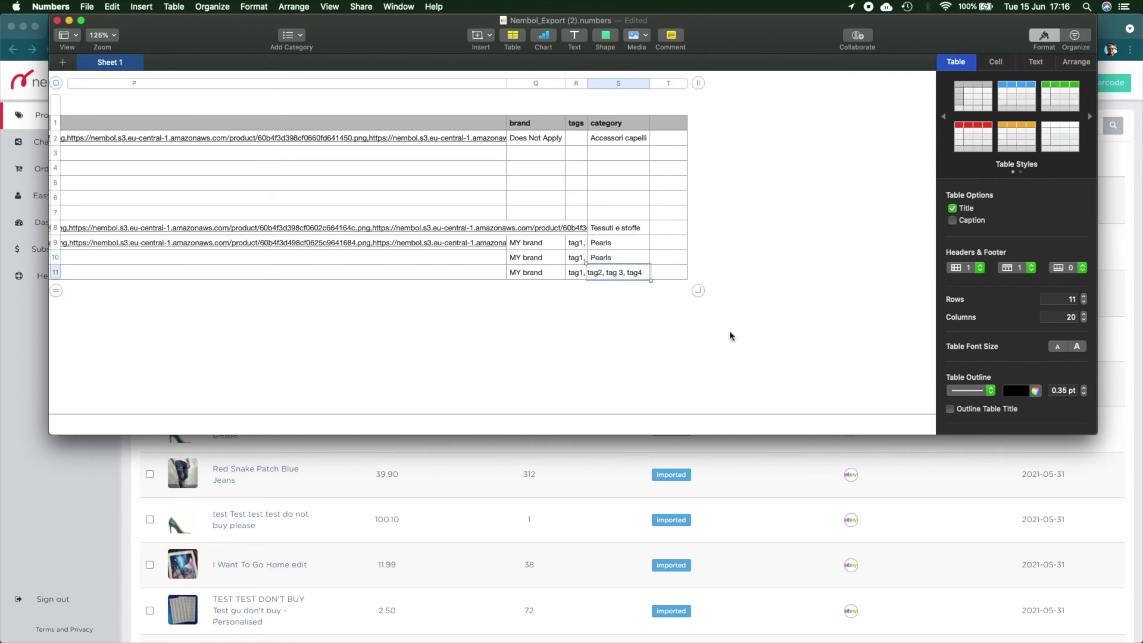
text(Pearls)
scroll(556, 325, left, 10)
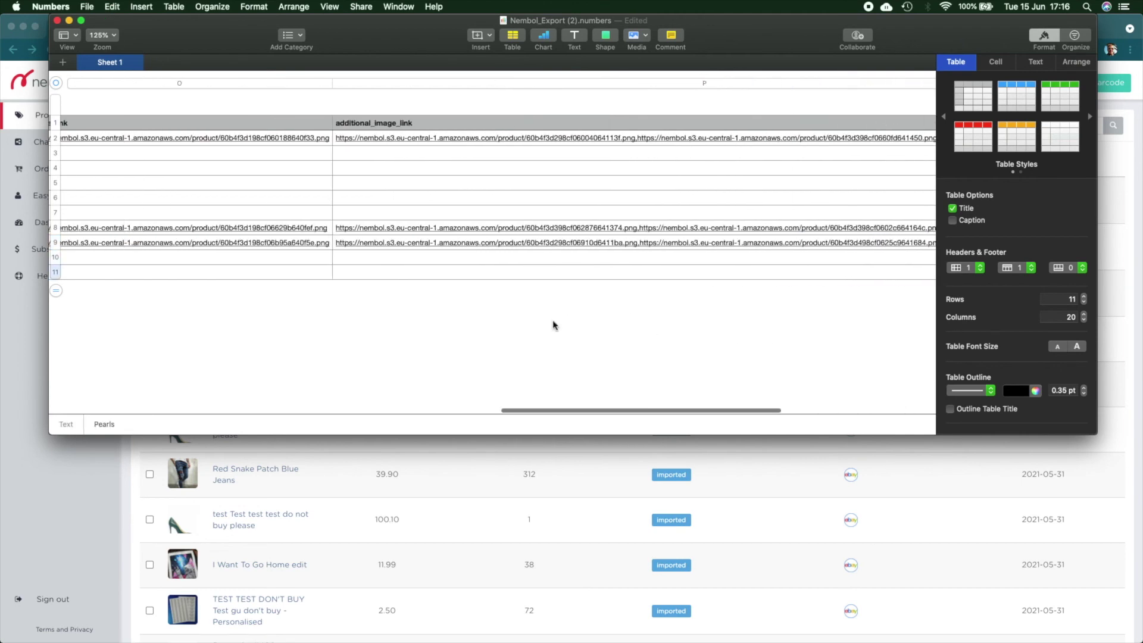
Re-export the edited sheet as CSV to Downloads, then open Nembol's Import CSV window.
click(94, 6)
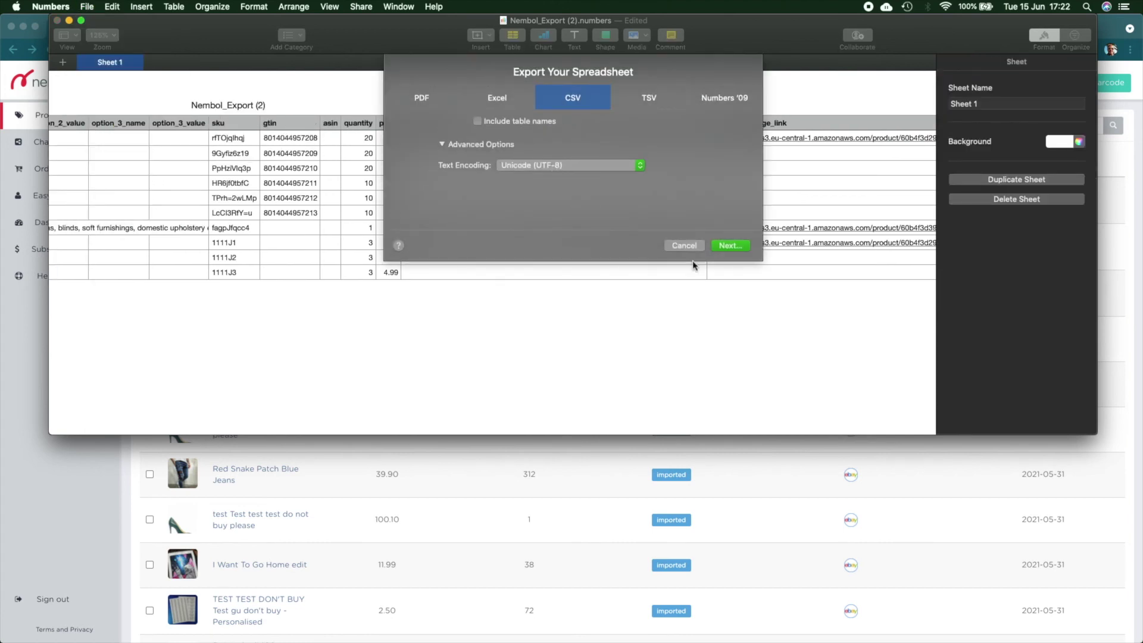
click(729, 246)
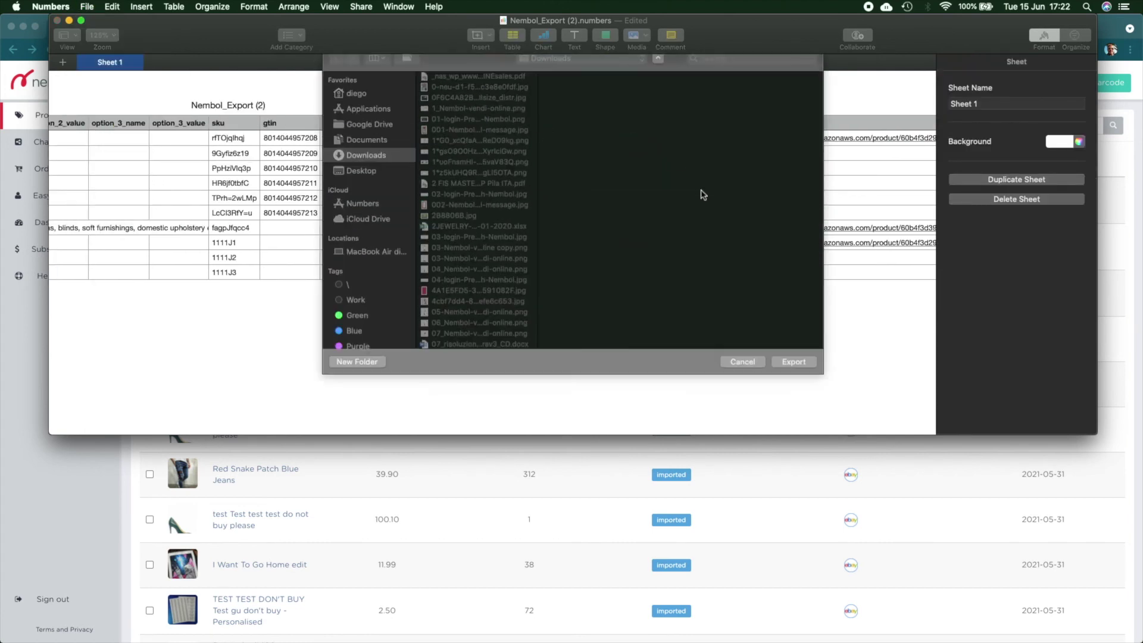
click(742, 416)
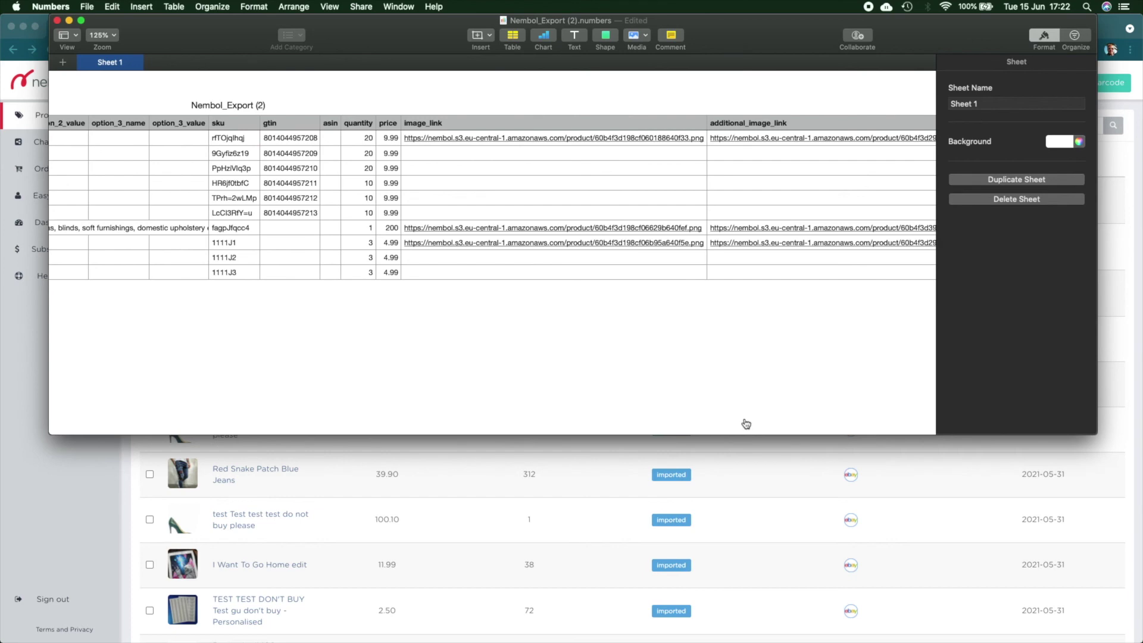
click(746, 444)
click(884, 83)
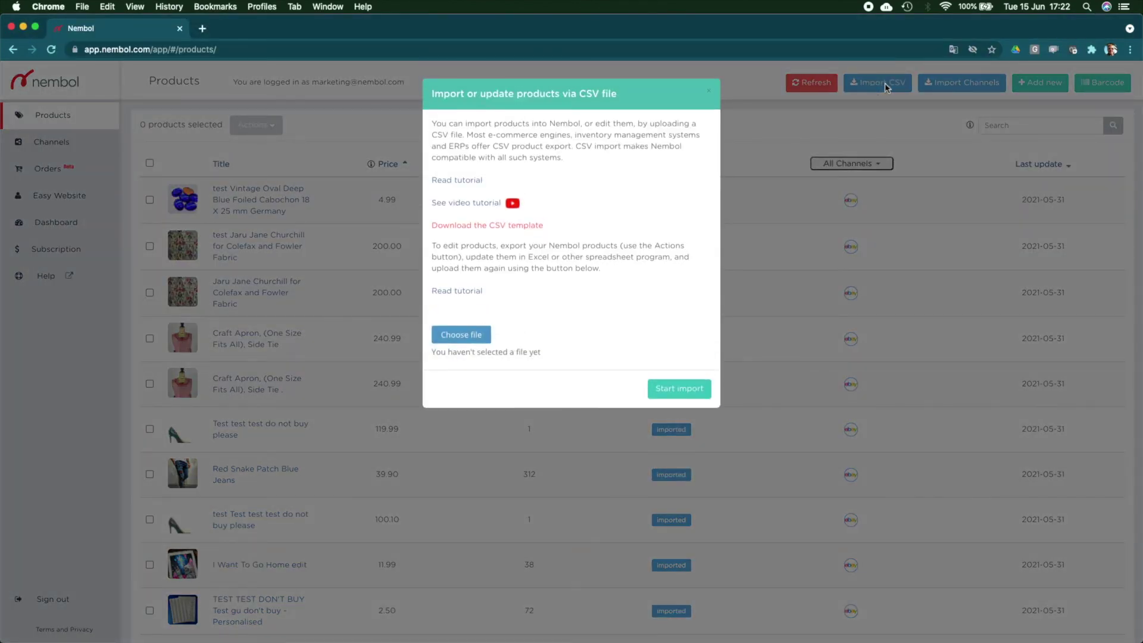
Dismiss the Import CSV window to show the Products list, topped by the test blue cabochon at 4.99, quantity 6.
click(709, 90)
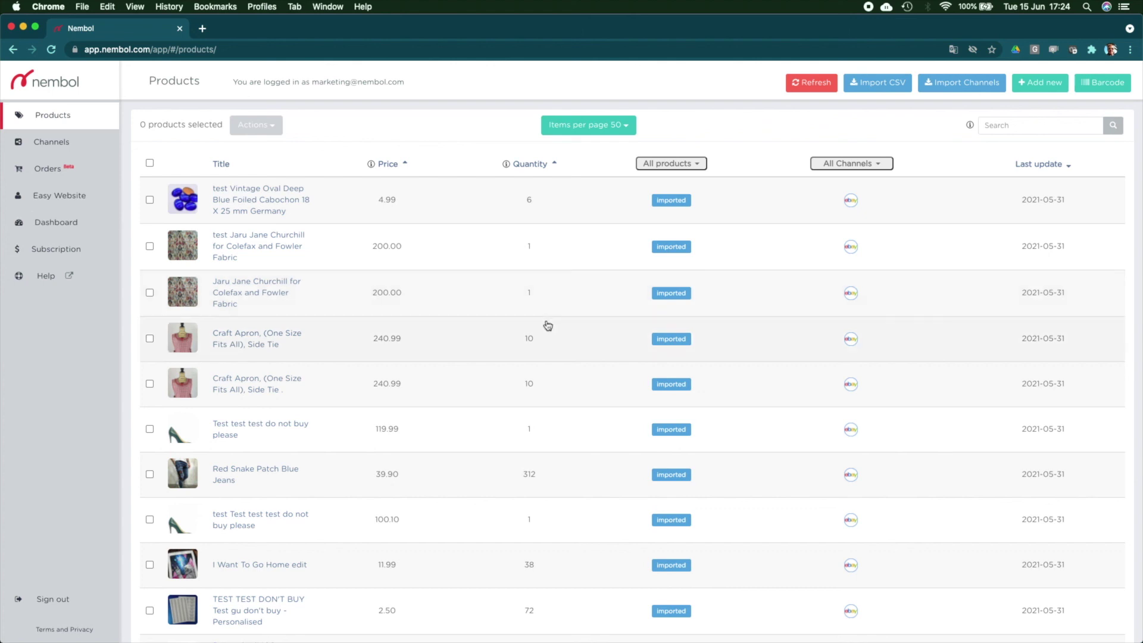
scroll(548, 325, down, 1)
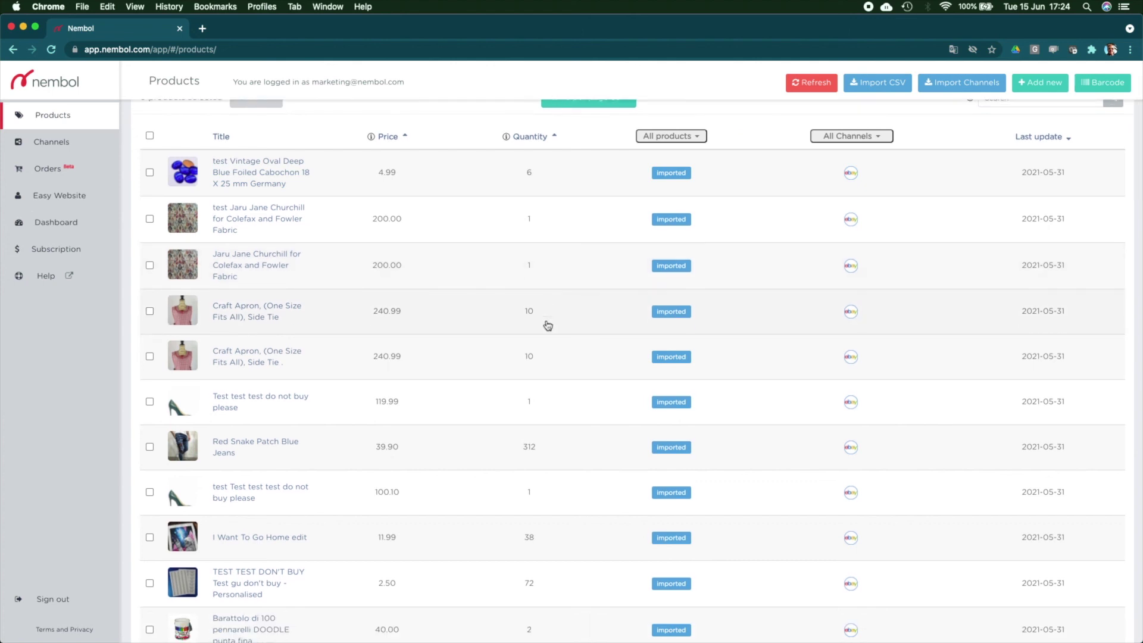